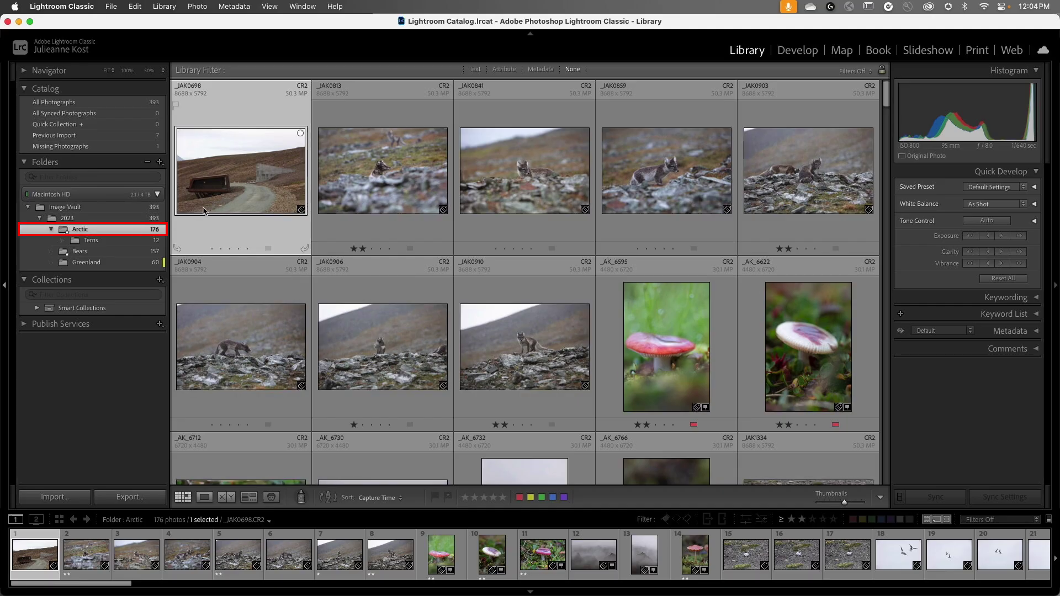
- Add photos _JAK0813, _JAK0859, _AK_6595 and the road scene to the Quick Collection
left_click(360, 187, "super")
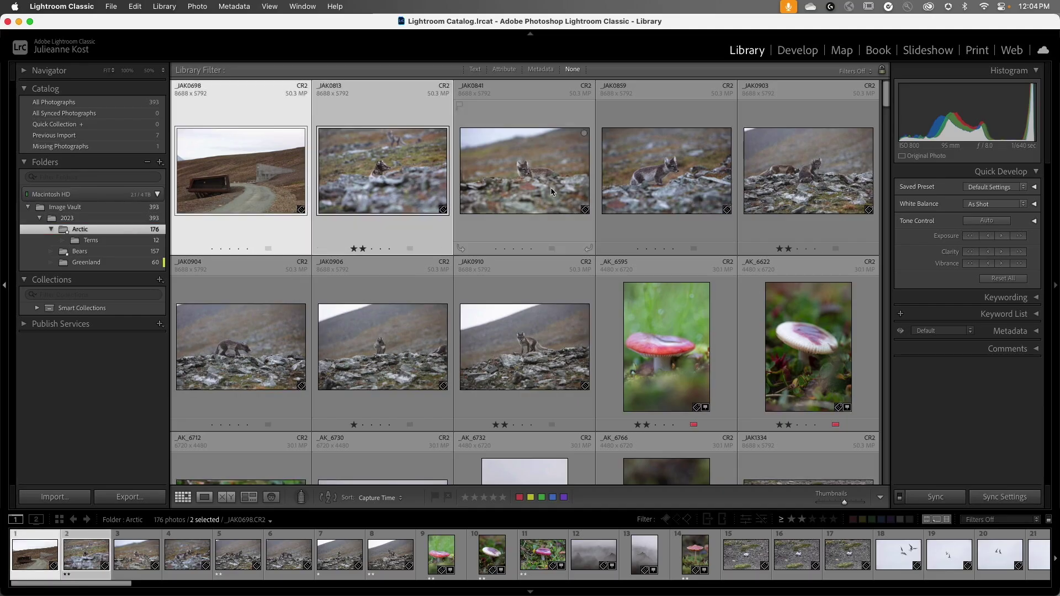
left_click(655, 187, "super")
left_click(655, 319, "super")
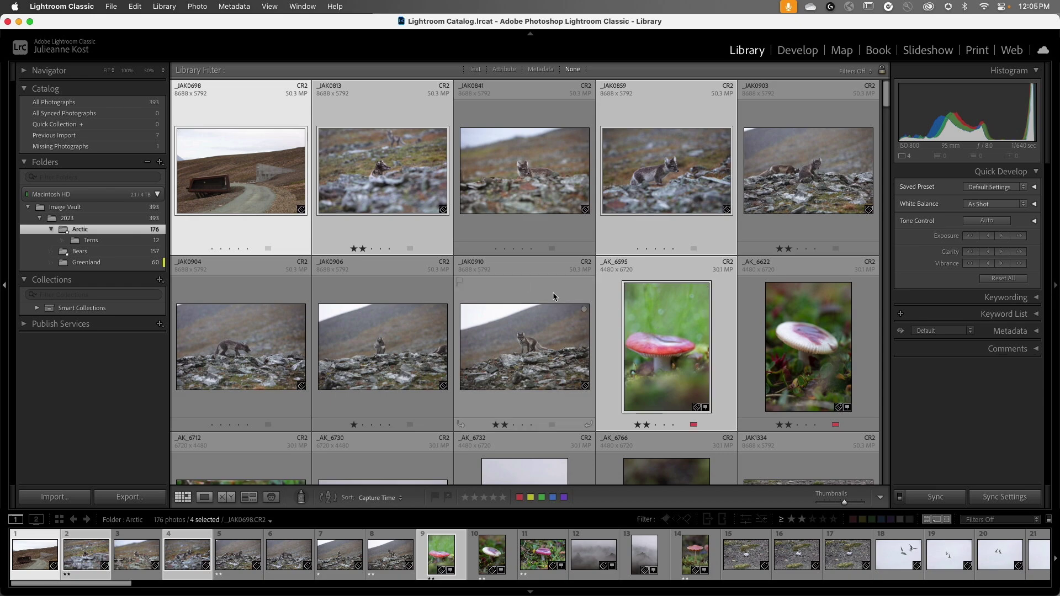
left_click_drag(231, 169, 137, 129)
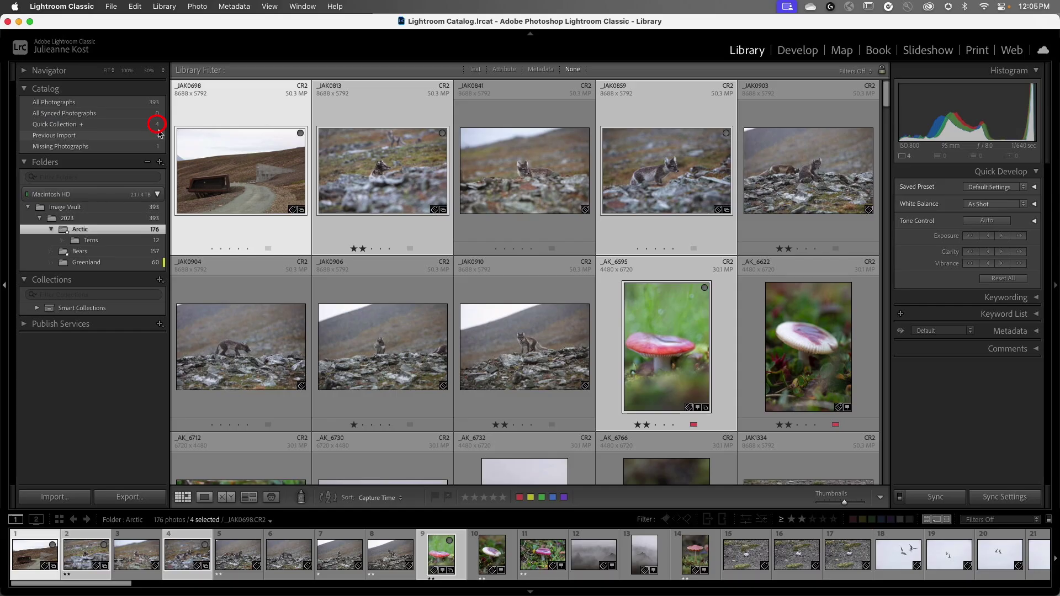
- Show only the Quick Collection's four photos
left_click(154, 133)
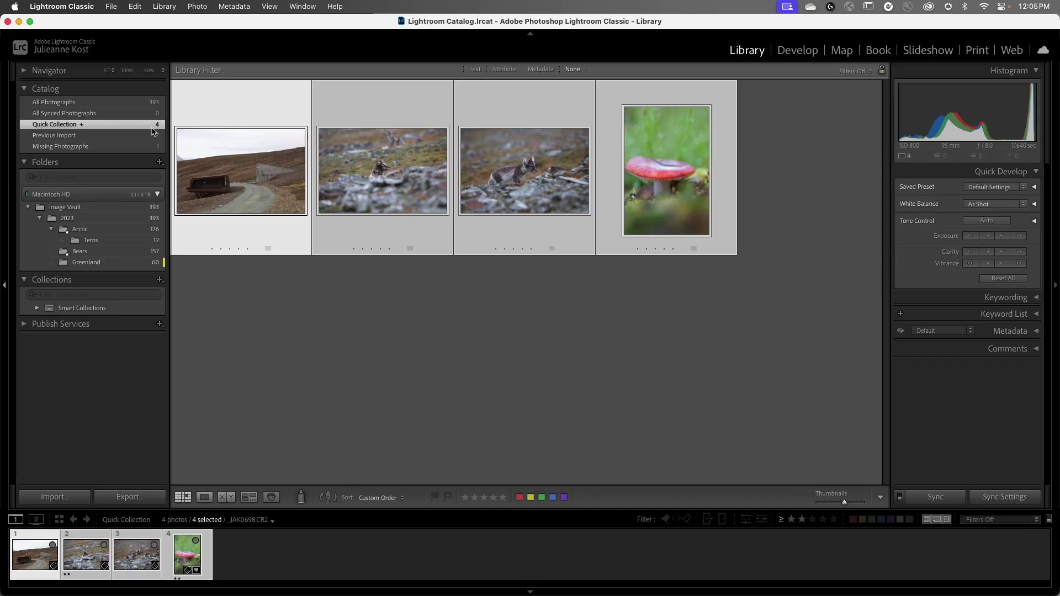
- From the Arctic folder, add the pink mushroom _AK_6712 to the Quick Collection via the Photo menu
left_click(126, 231)
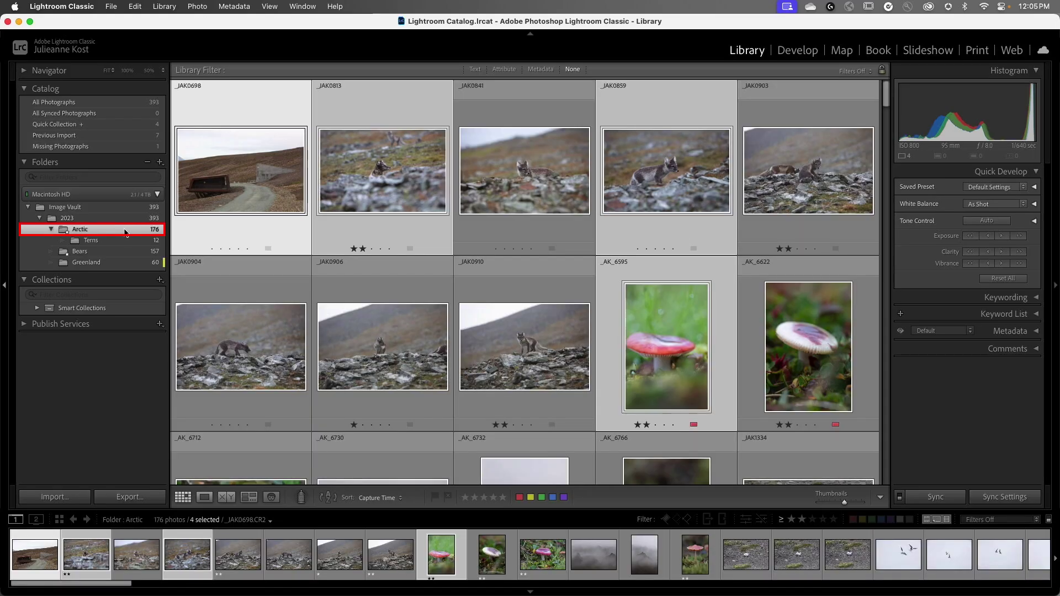
scroll(223, 234, "down", 3)
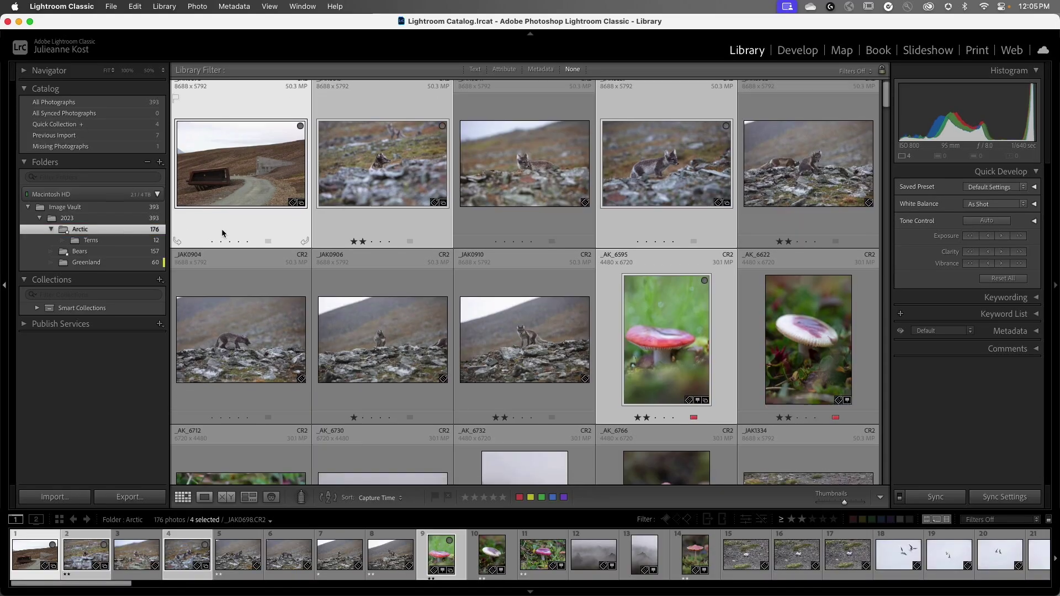
scroll(223, 233, "down", 3)
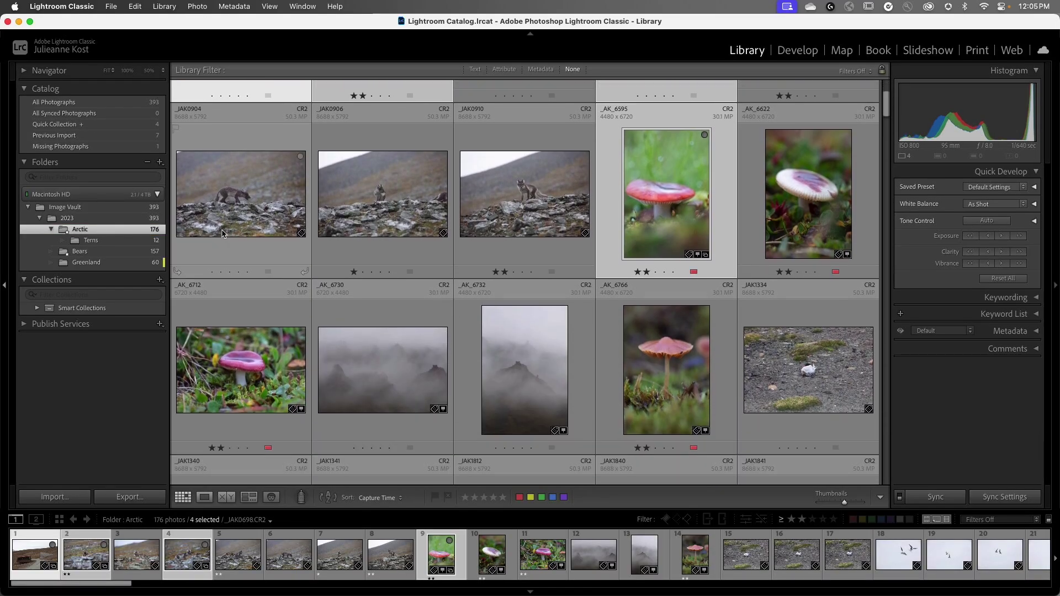
scroll(221, 233, "down", 1)
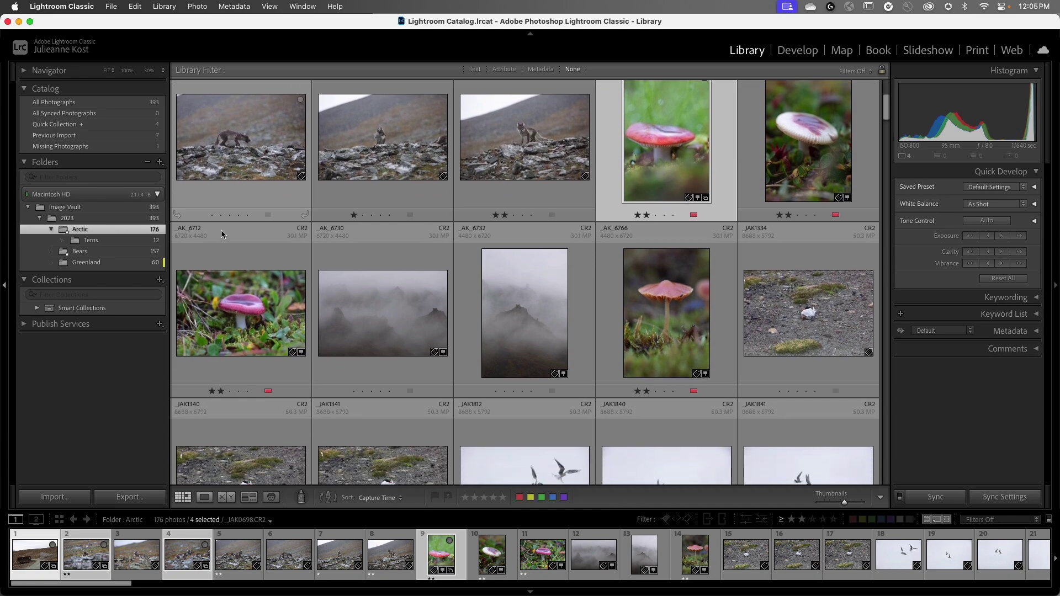
left_click(243, 303)
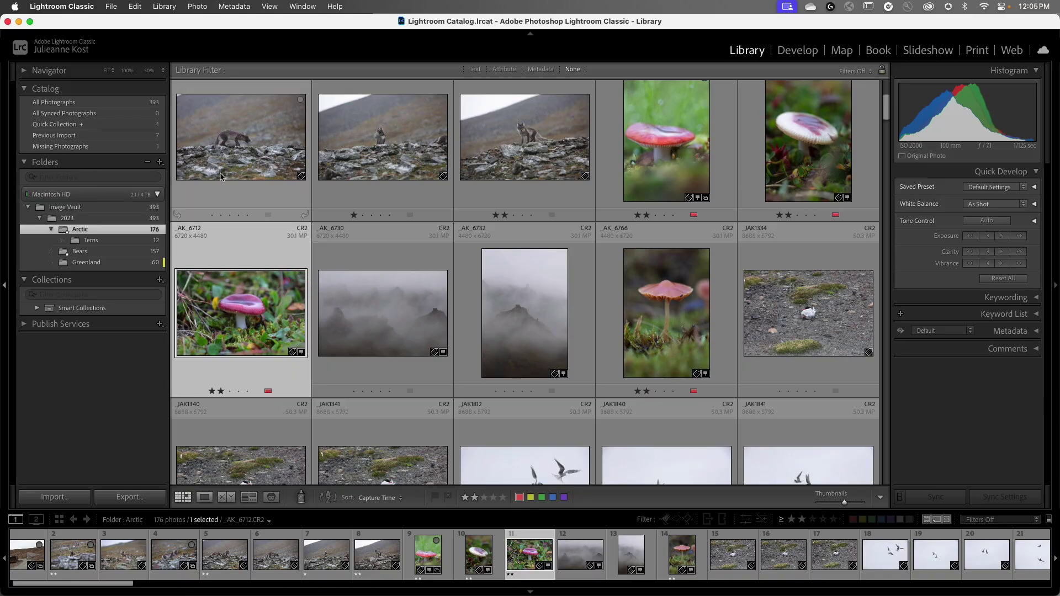
left_click(202, 11)
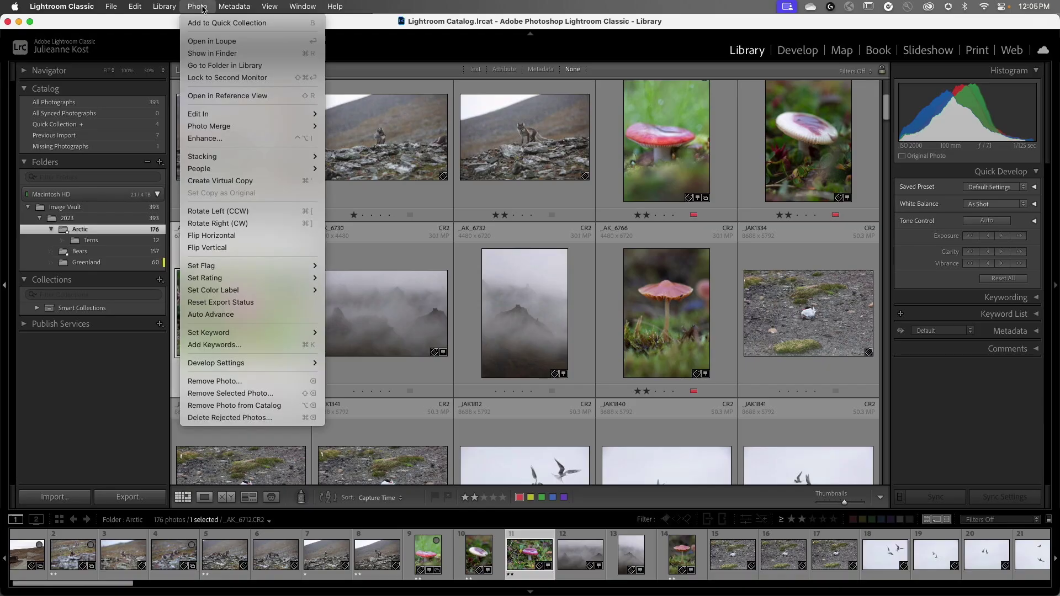
left_click(287, 27)
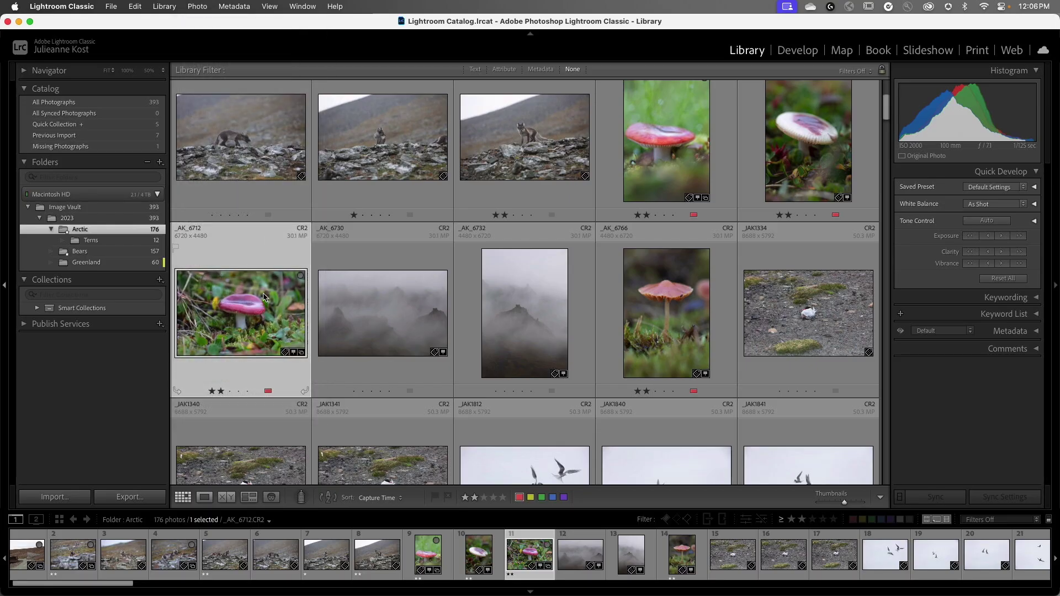
- Add the foggy mountains _AK_6730, pale mushroom _AK_6766 and flying terns _JAK1812 using B
left_click(374, 304)
scroll(374, 303, "down", 2)
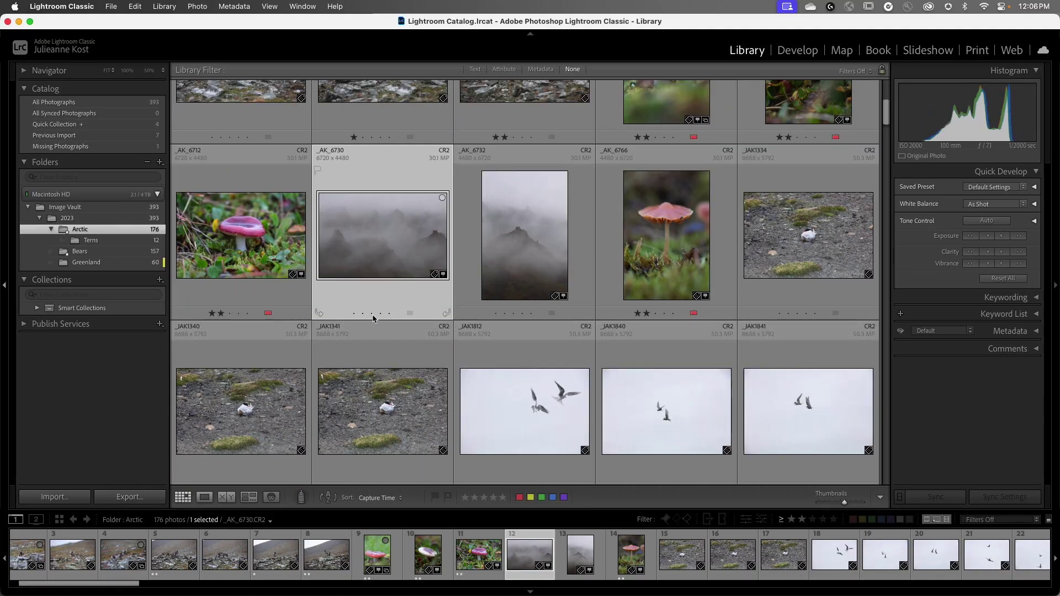
key("b")
left_click(667, 243)
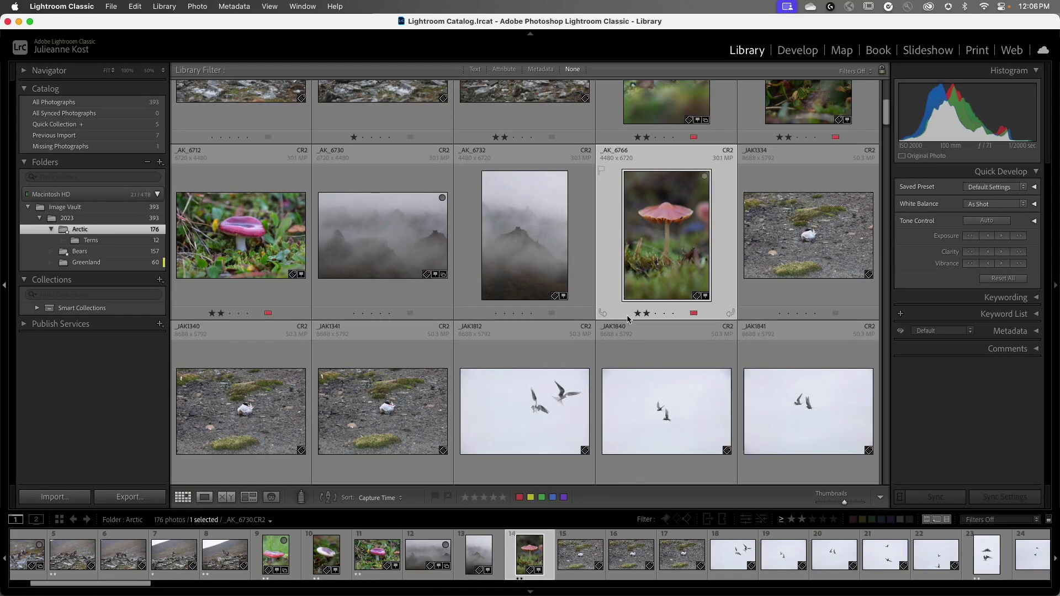
left_click(556, 416, "super")
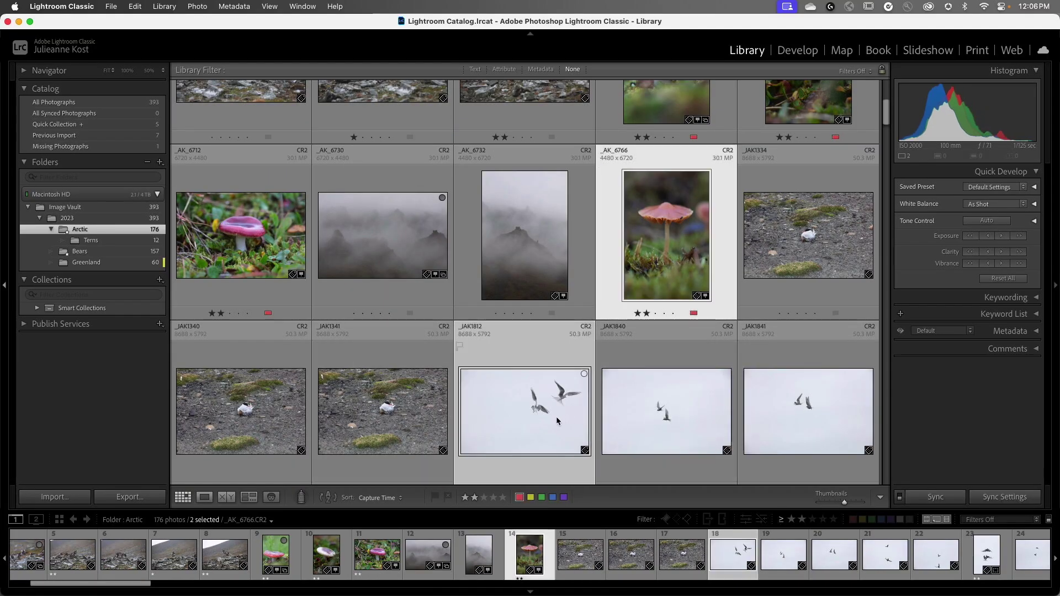
key("b")
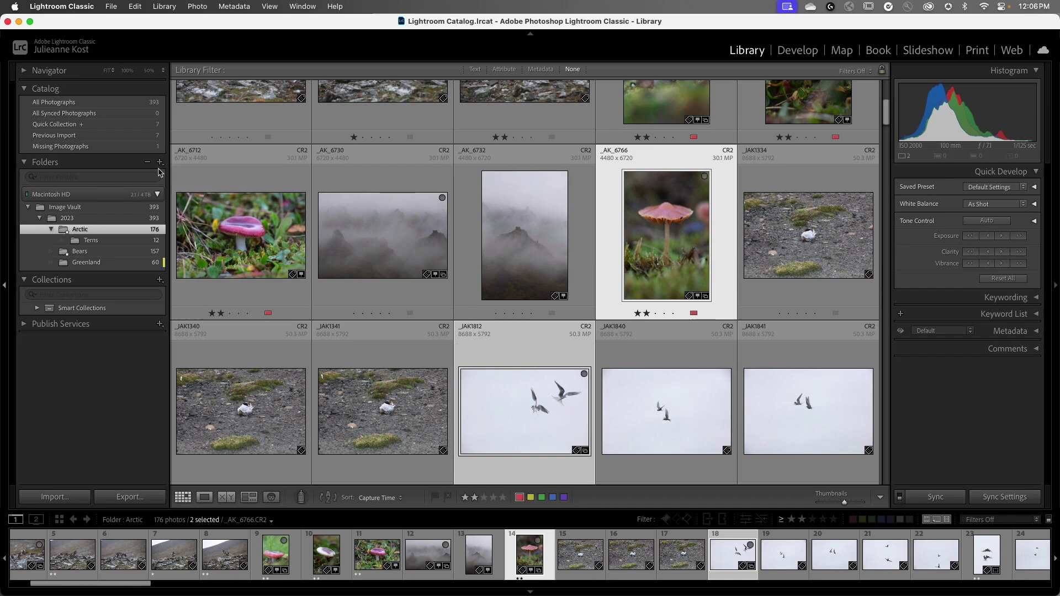
- Remove the flying terns photo _JAK1812 from the Quick Collection, then return to the Arctic folder
left_click(124, 130)
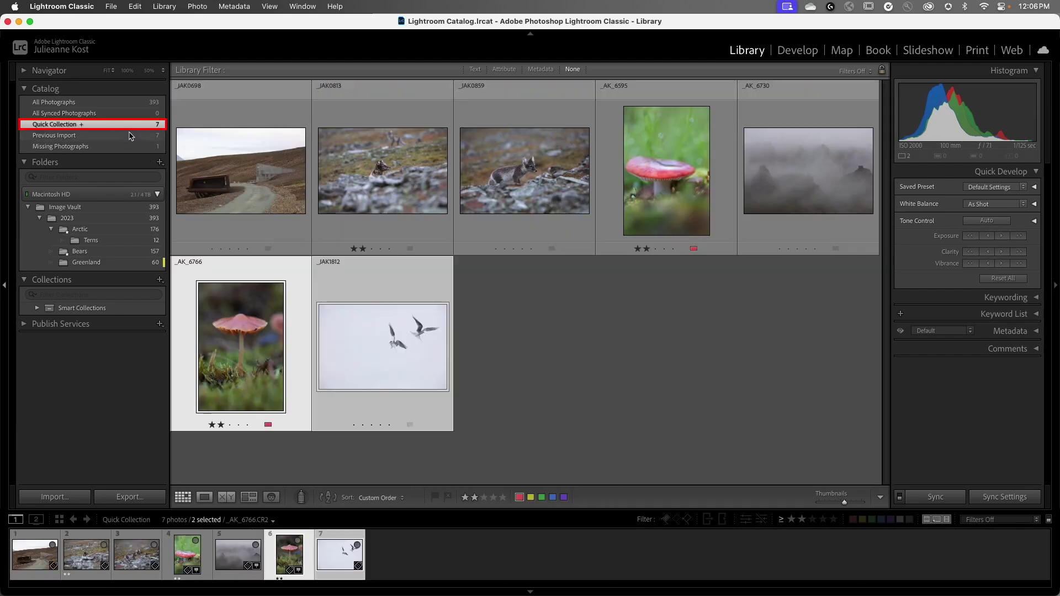
left_click(354, 298)
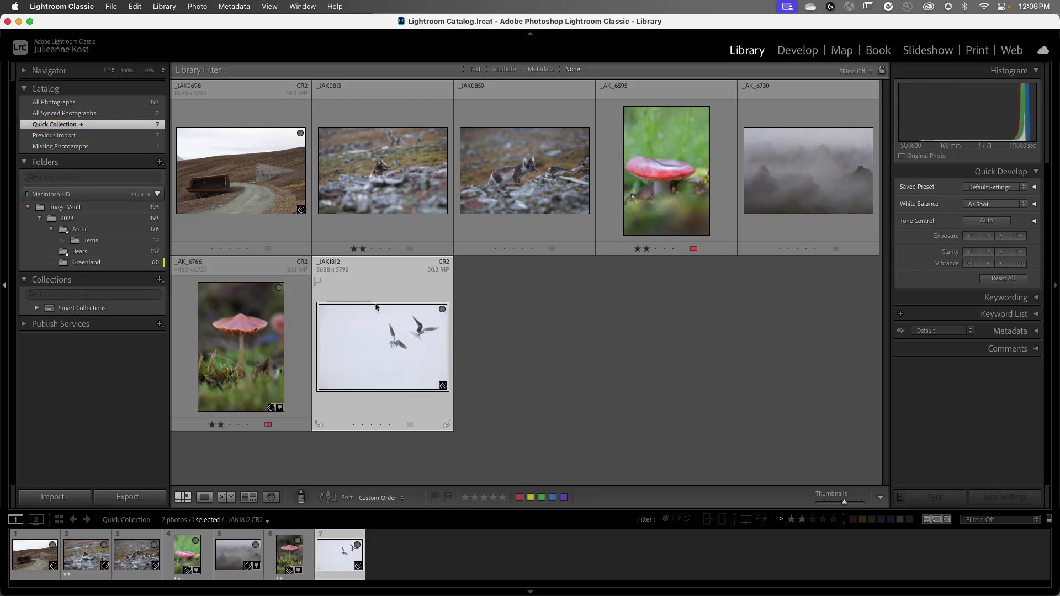
key("b")
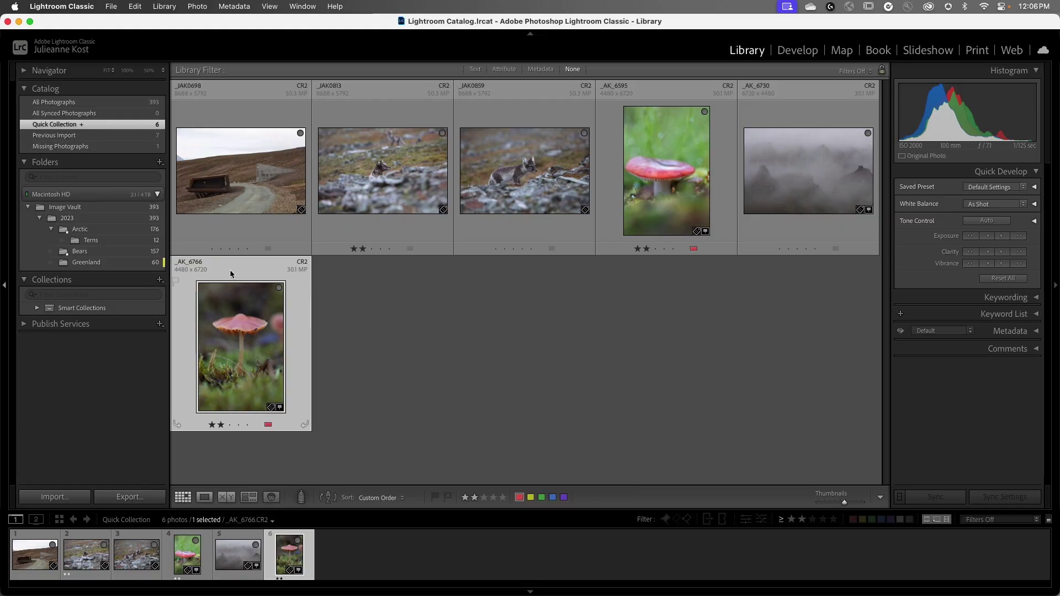
left_click(114, 233)
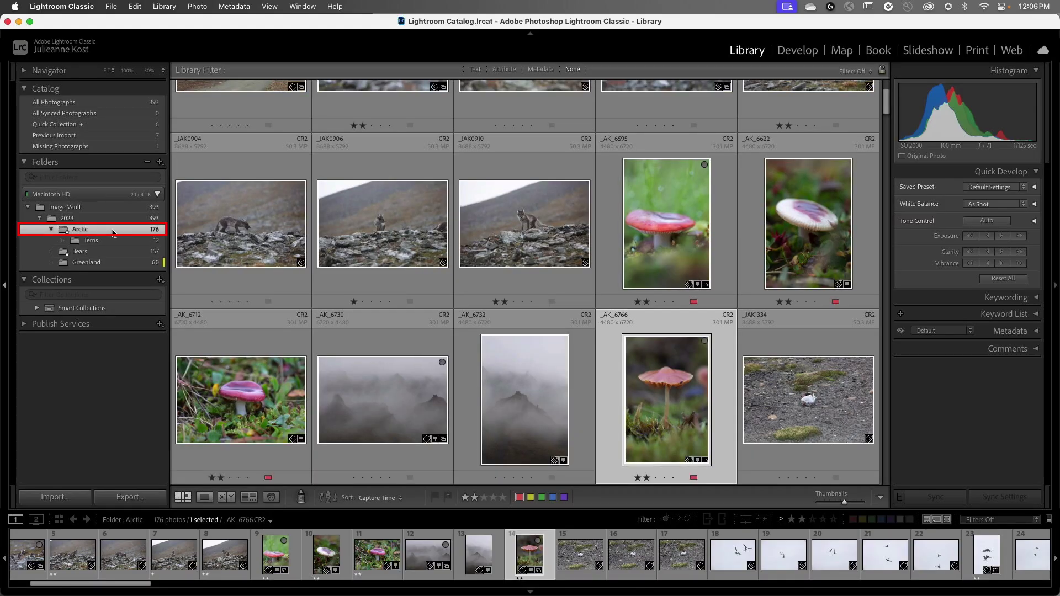
scroll(342, 287, "down", 5)
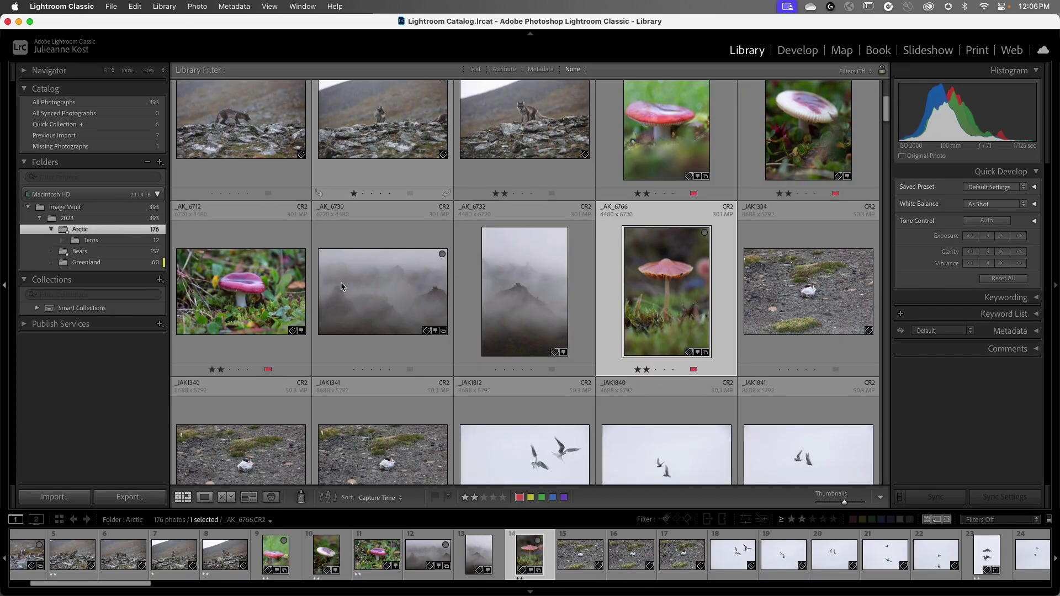
scroll(342, 286, "down", 2)
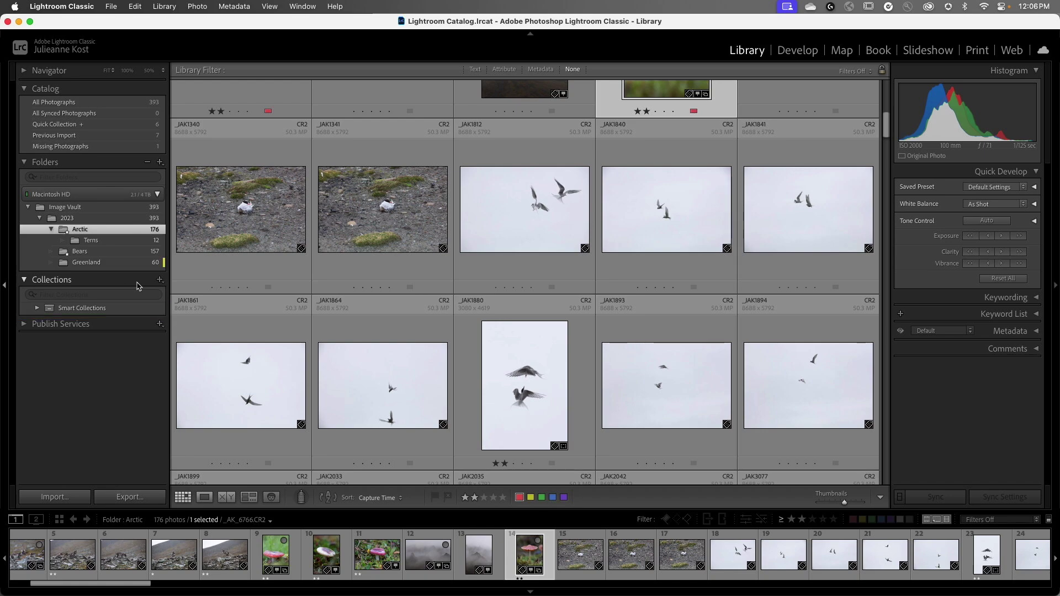
- Create a top-level collection set named 'Artic'
left_click(159, 280)
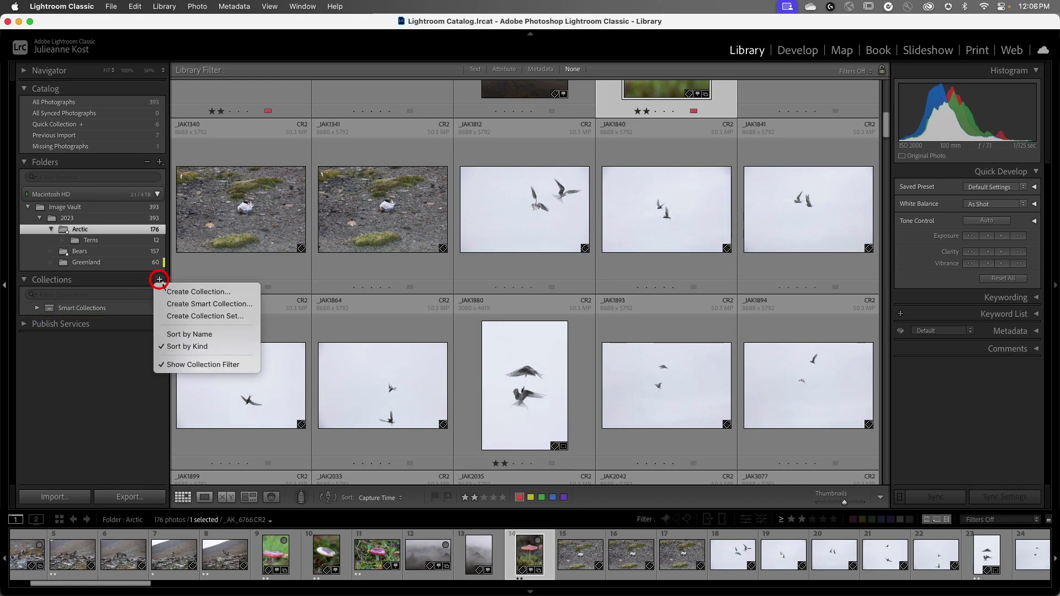
left_click(225, 317)
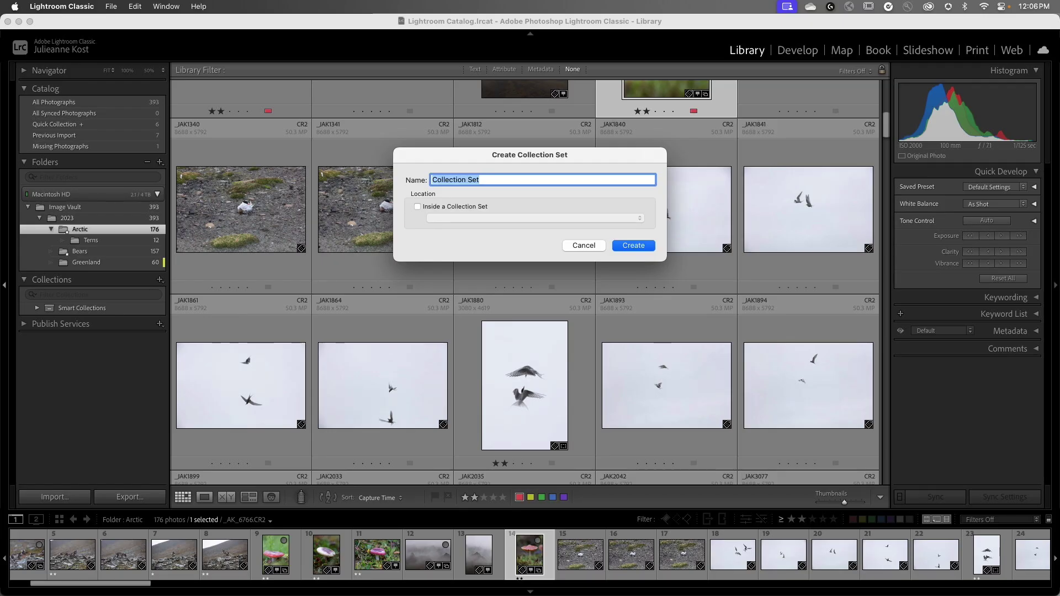
type("Artic")
left_click(630, 247)
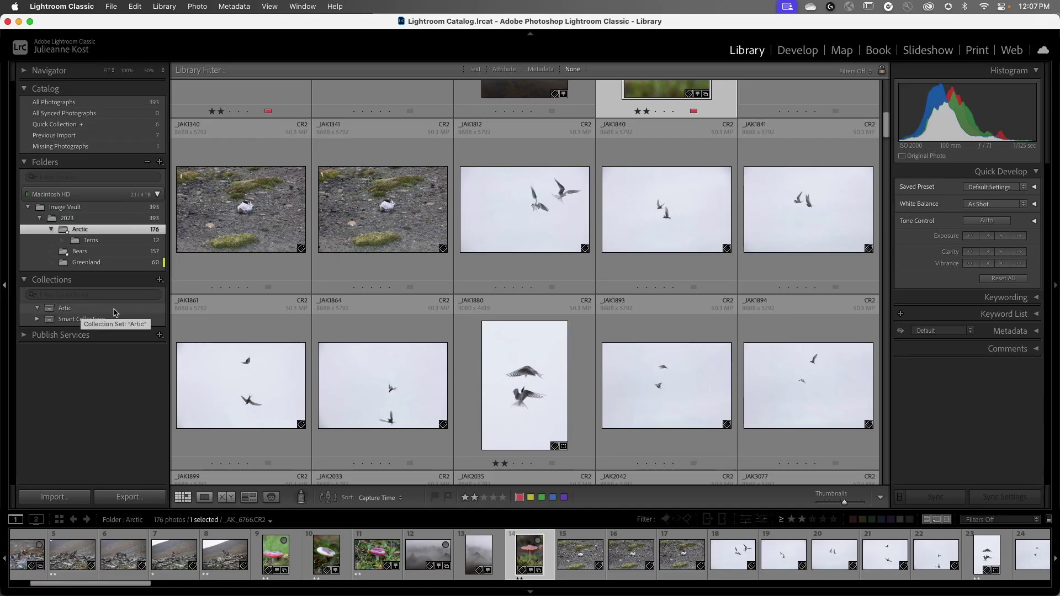
- Select the iceberg photos _JAK3079, _JAK3231, _JAK3285 and _JAK3275
scroll(270, 342, "down", 3)
scroll(270, 342, "down", 9)
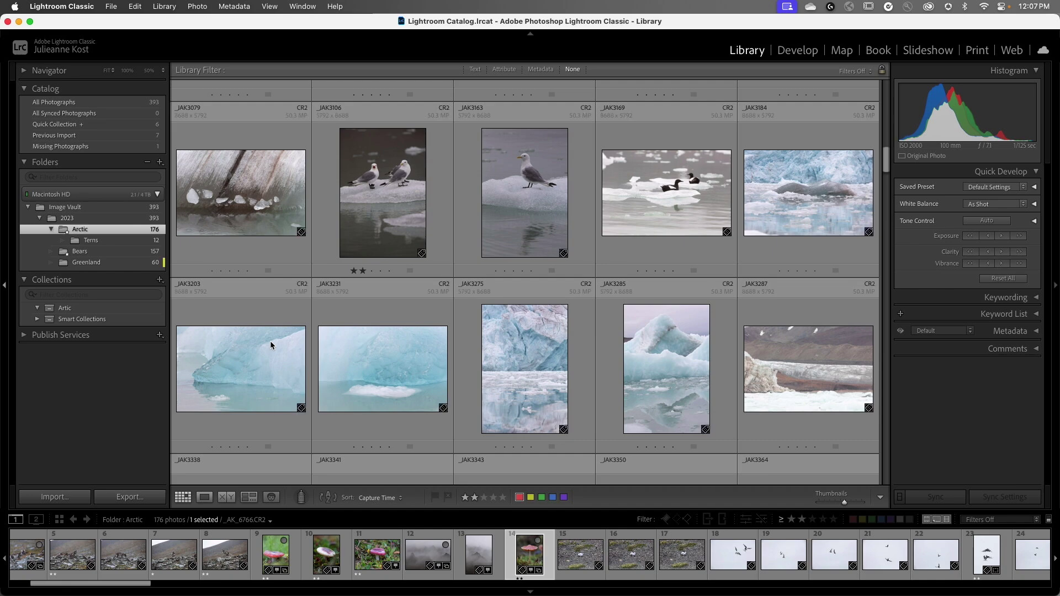
left_click(245, 202)
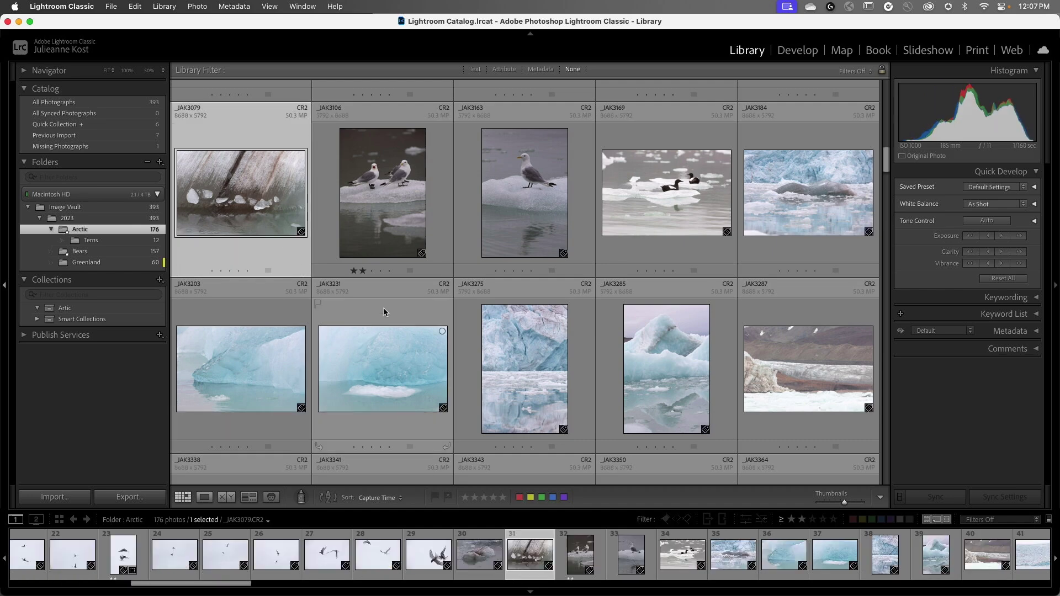
left_click(387, 367, "super")
left_click(602, 373, "super")
left_click(522, 373, "super")
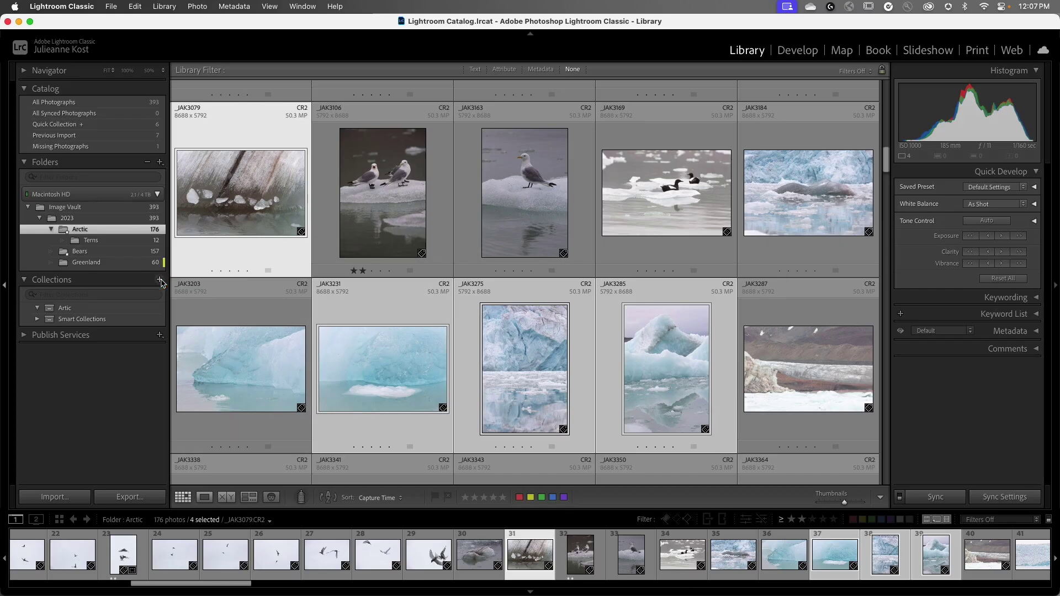
- Save them as target collection 'Ice' inside the Artic set, including the selected photos
left_click(159, 280)
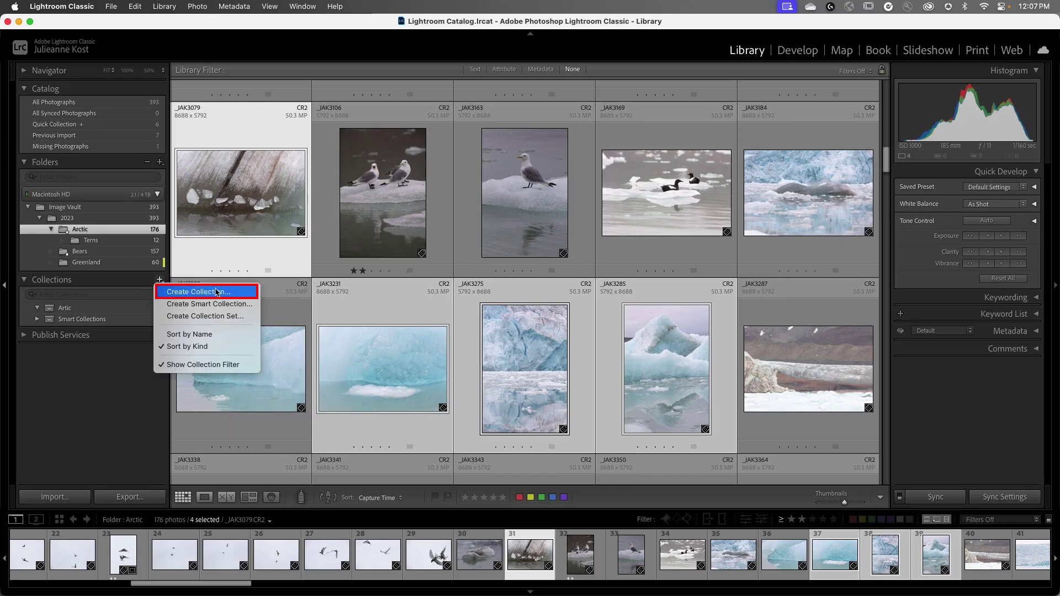
left_click(236, 291)
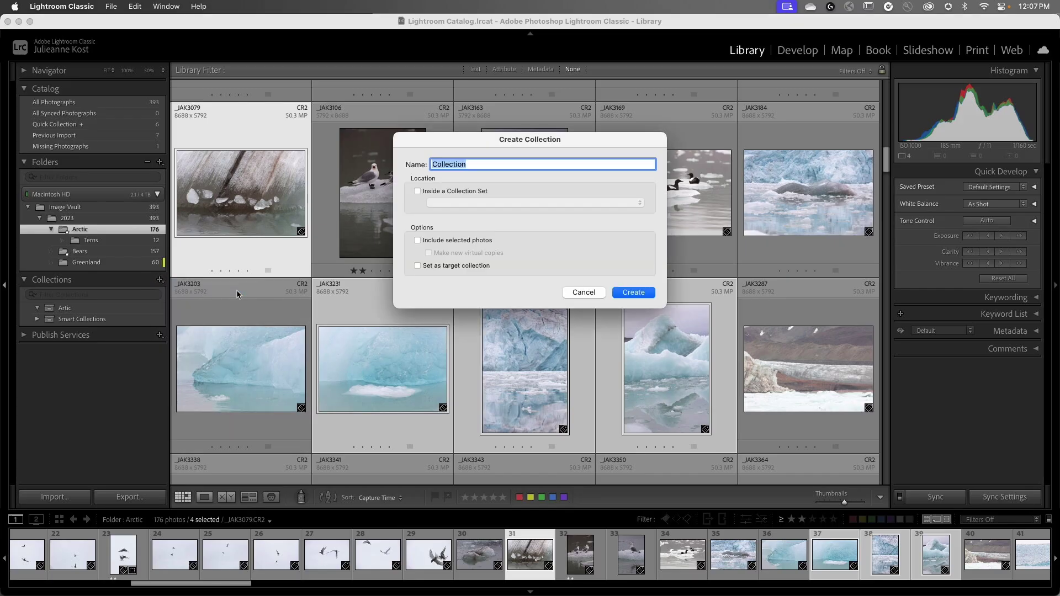
type("Ice")
left_click(417, 191)
left_click(453, 204)
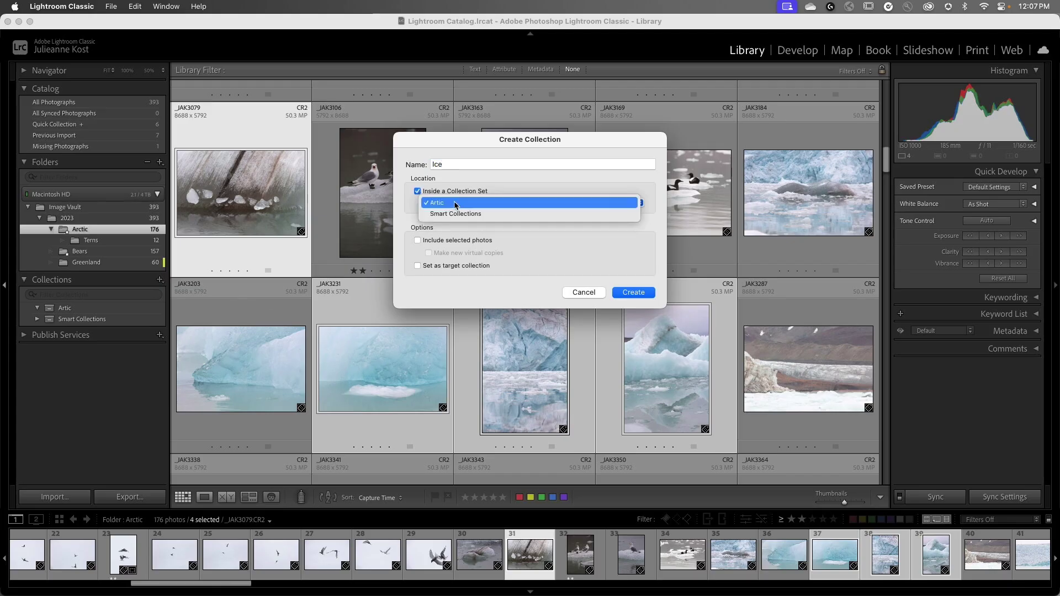
left_click(456, 203)
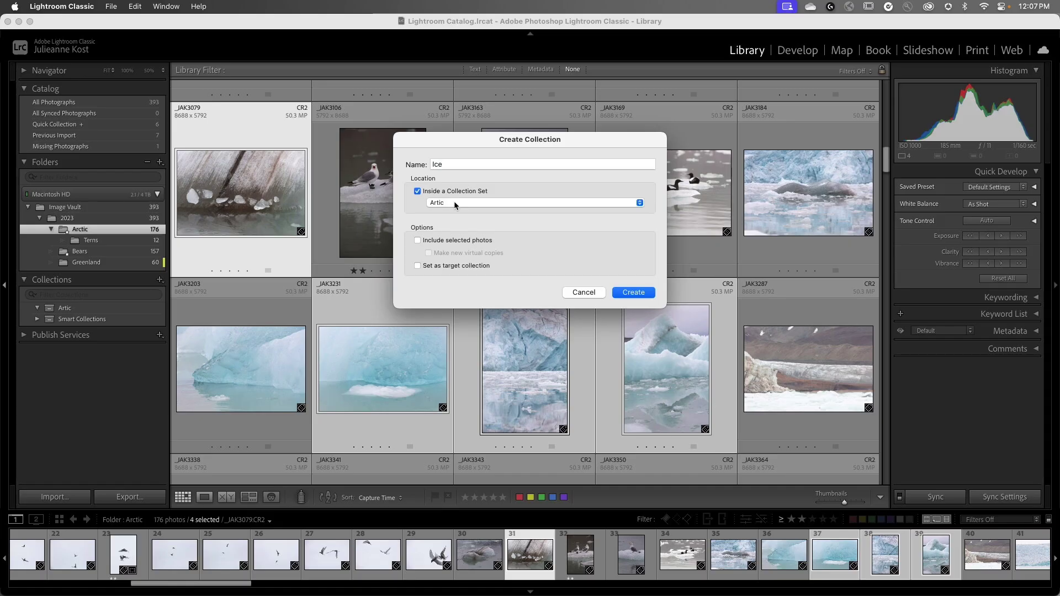
left_click(418, 241)
left_click(417, 265)
left_click(630, 293)
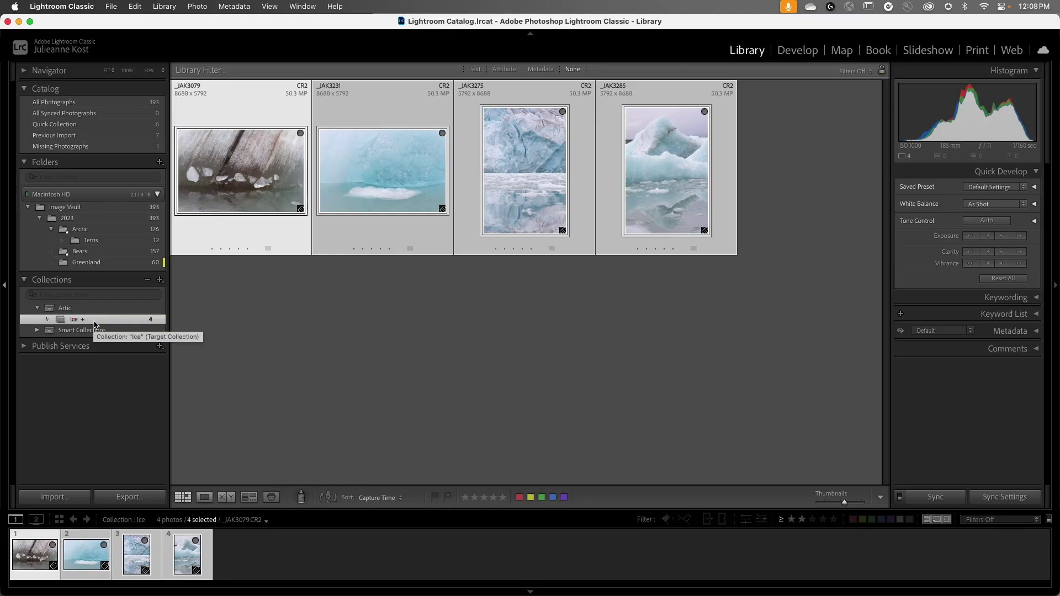
- Add glacier photos _JAK3338, _JAK3365 and _JAK3370 from the Arctic folder to Ice
left_click(102, 235)
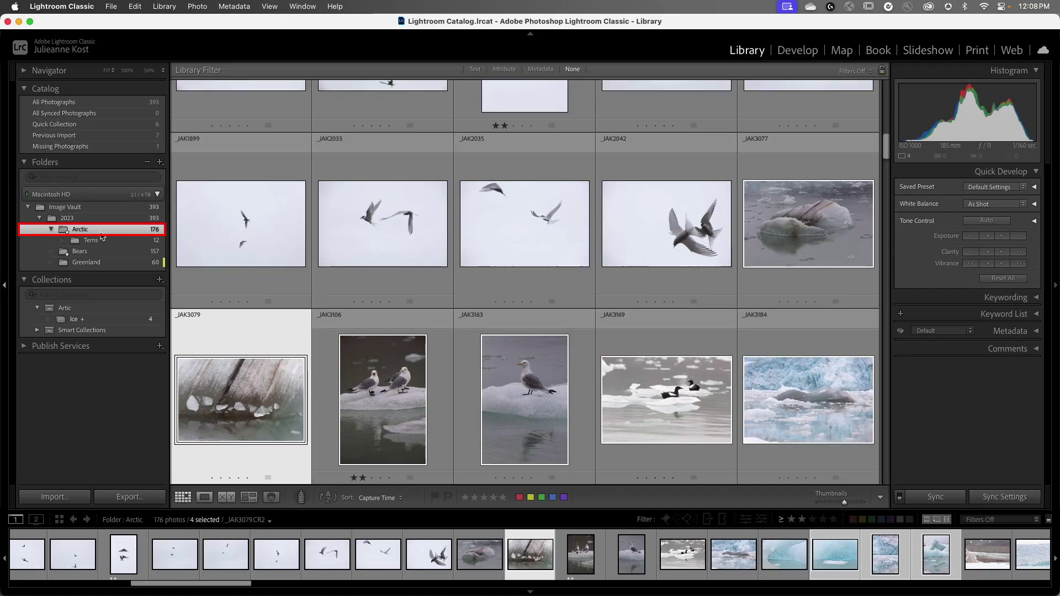
scroll(400, 310, "down", 6)
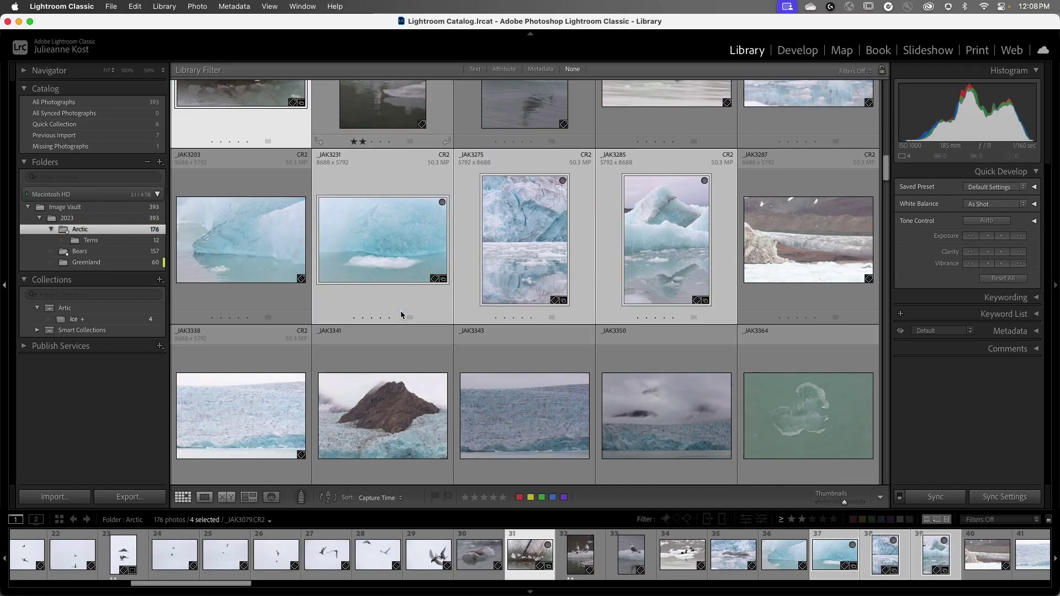
scroll(400, 310, "down", 3)
left_click(266, 214)
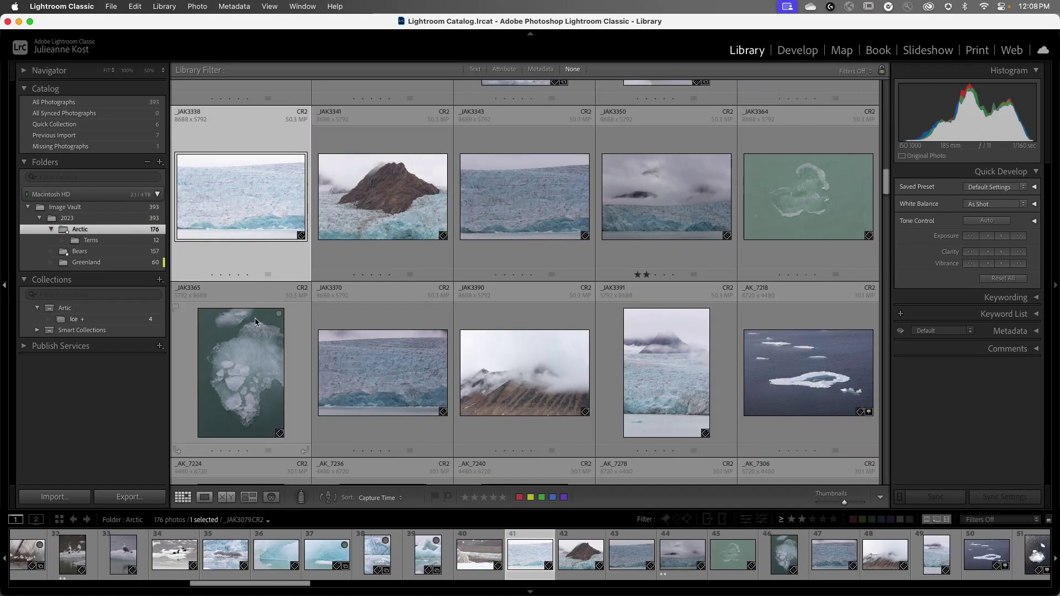
left_click(251, 355, "super")
left_click(380, 363, "super")
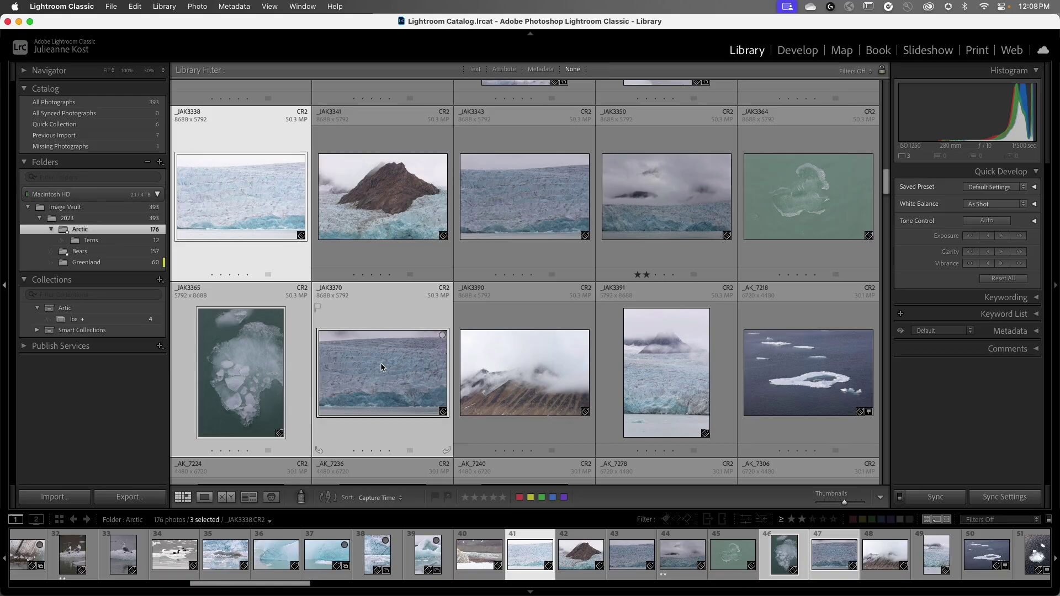
key("b")
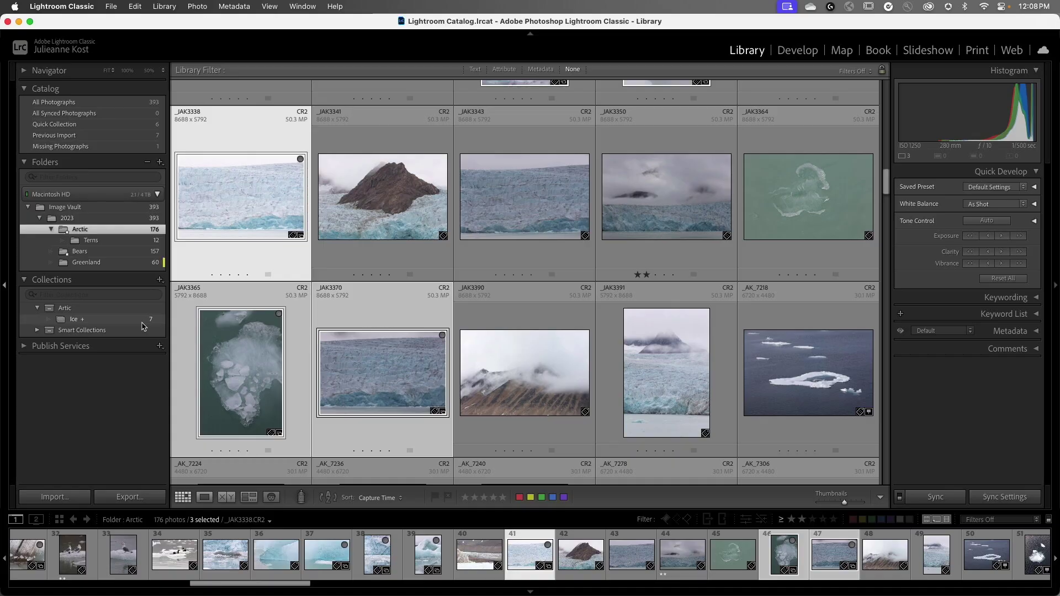
- Remove _JAK3079 from the Ice collection, then switch to the Greenland folder
left_click(137, 323)
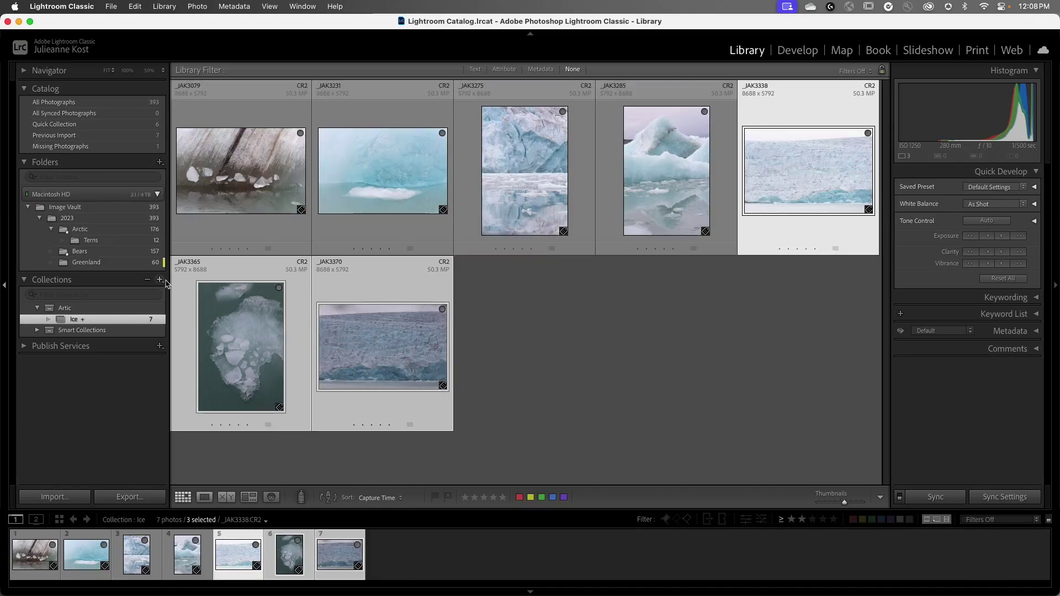
left_click(224, 230)
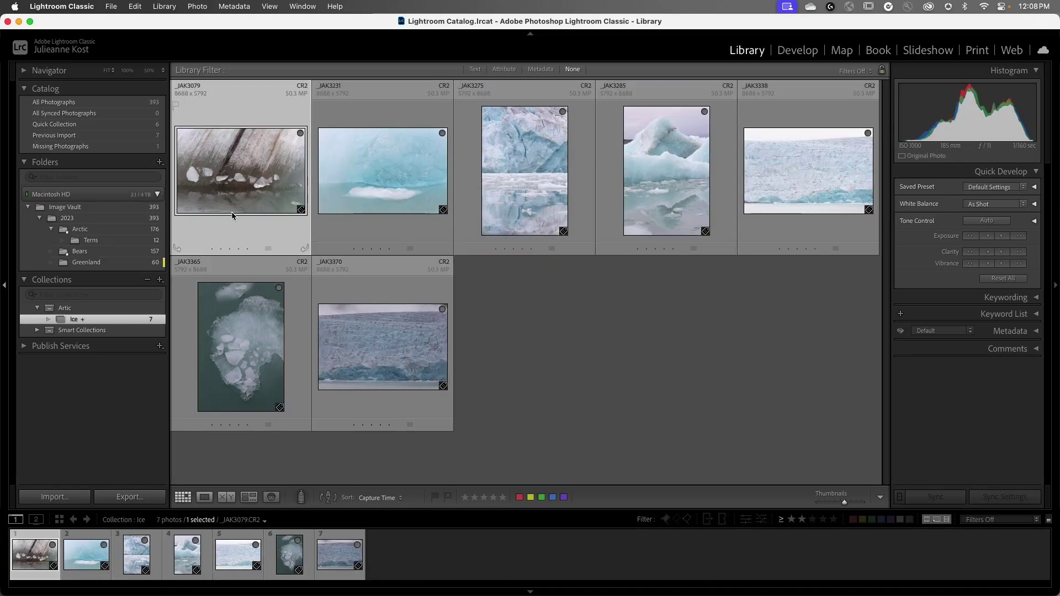
key("BackSpace")
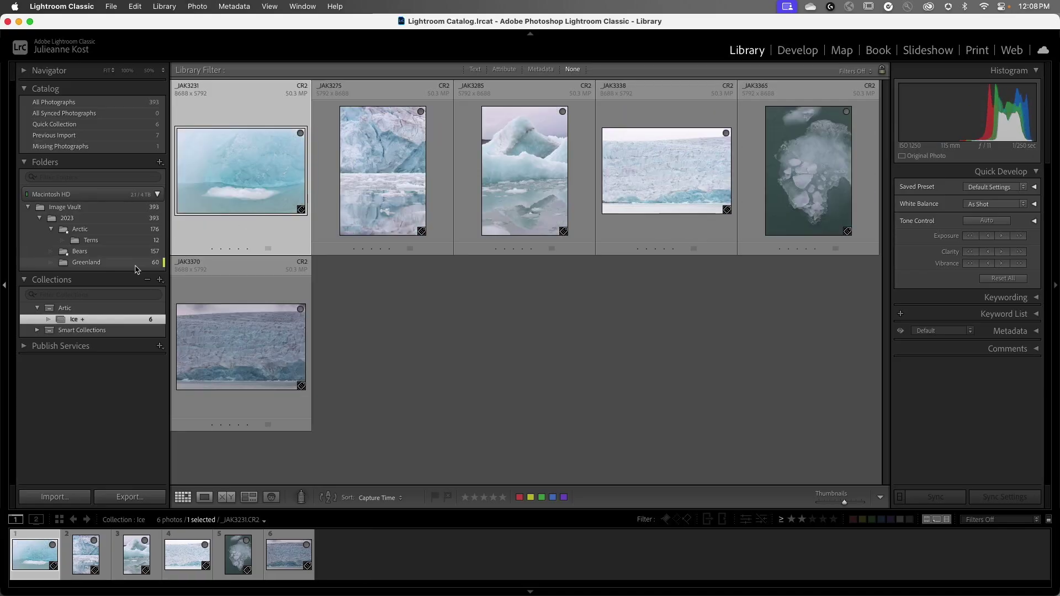
left_click(118, 266)
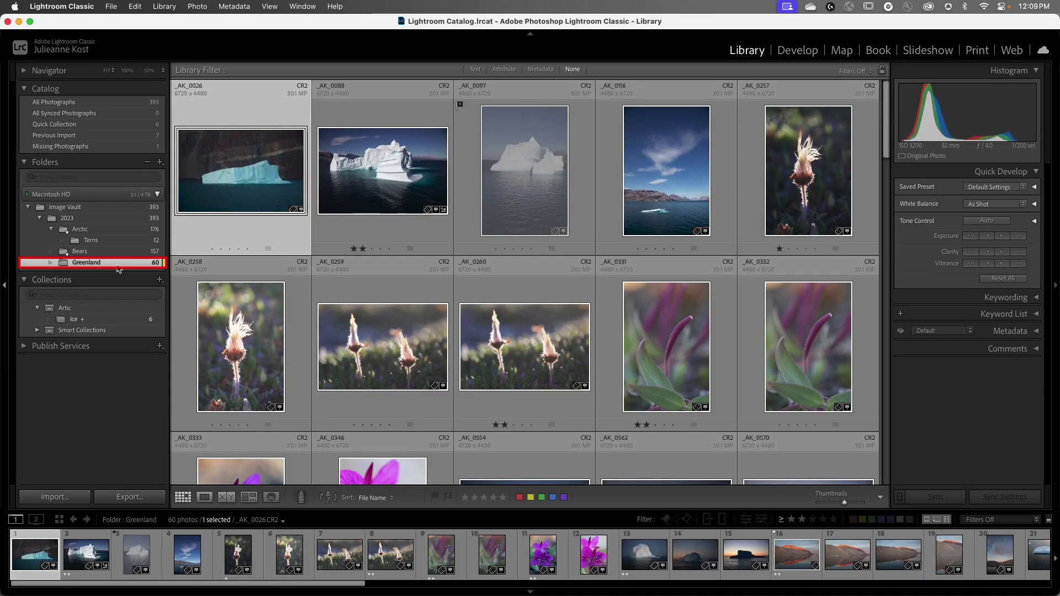
- Add _AK_0088 to the selection and save both as target collection 'Greenland' inside Artic
left_click(356, 197, "shift")
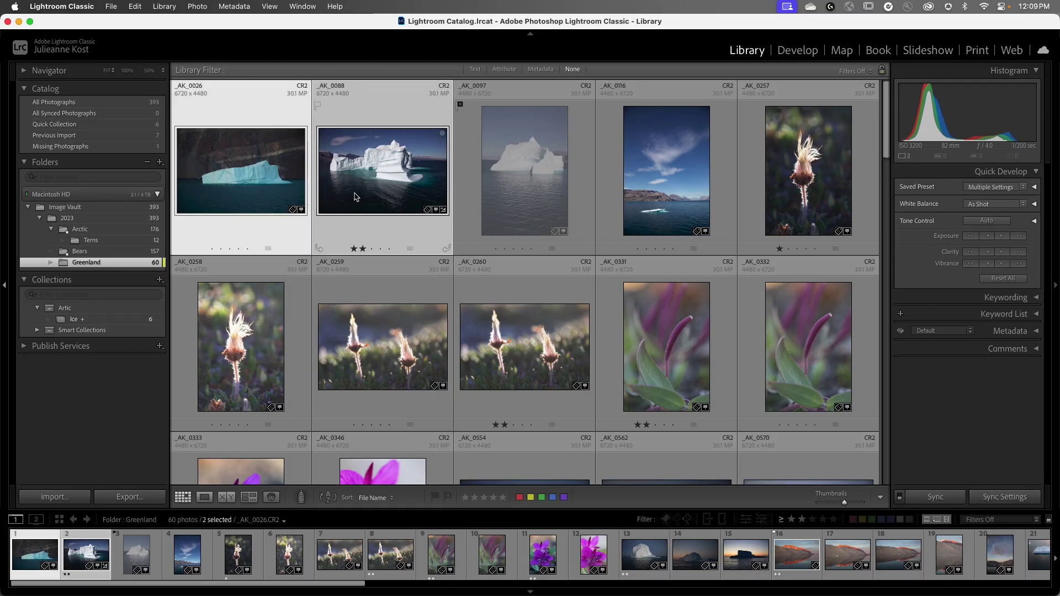
key("b")
left_click(160, 280)
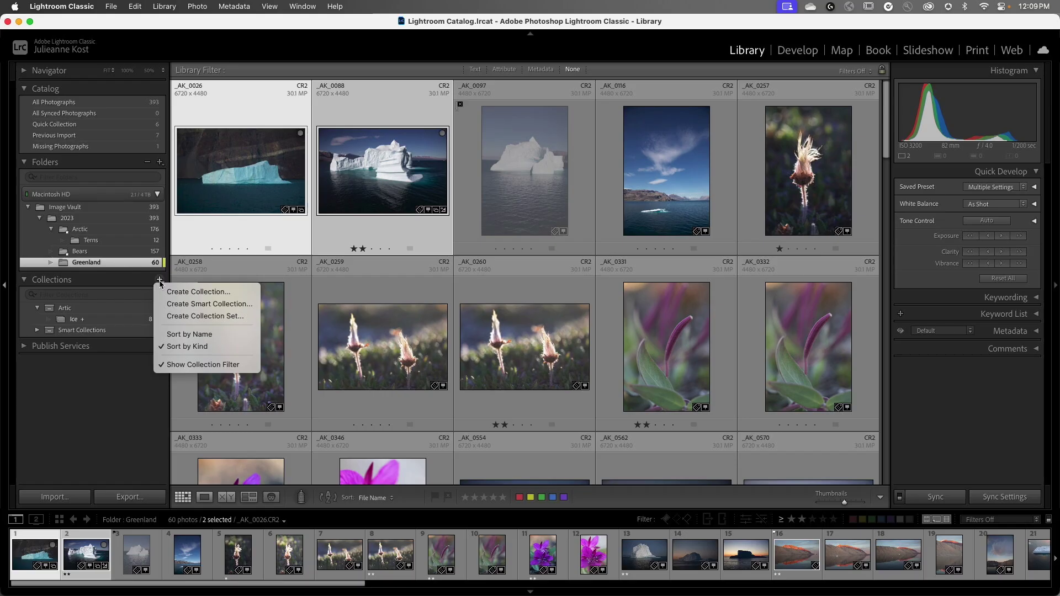
left_click(240, 293)
type("Gre")
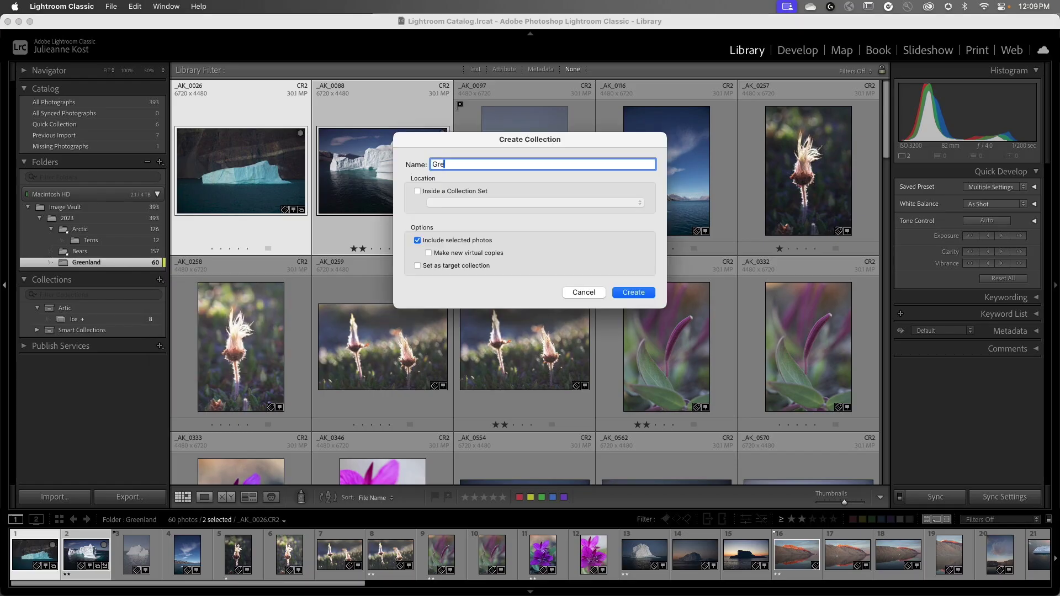
type("enland")
left_click(418, 191)
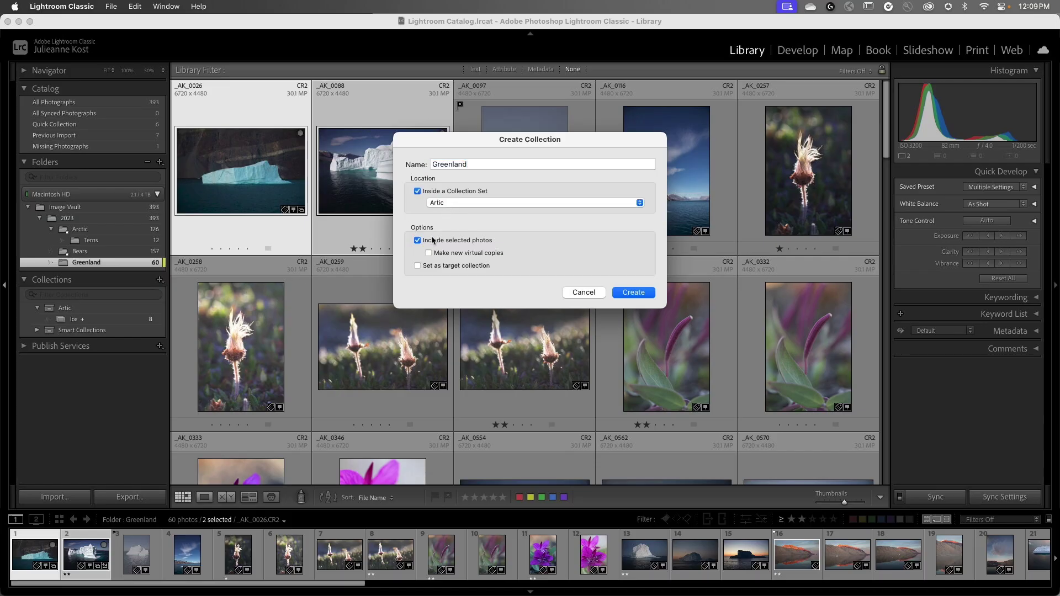
left_click(418, 266)
left_click(632, 296)
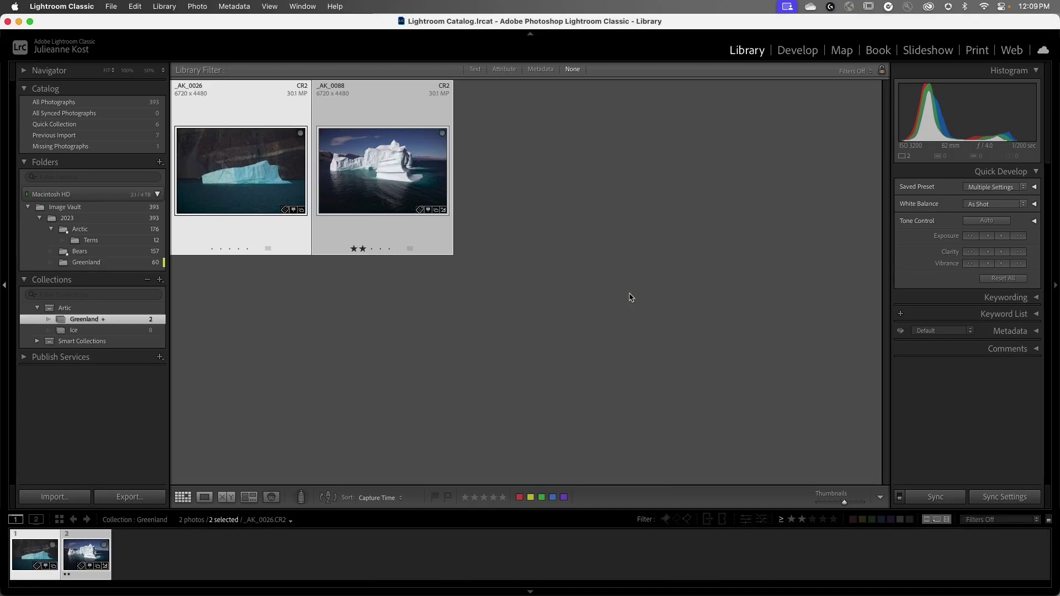
- Add flower photos _AK_0257 and _AK_0331 from the Greenland folder to the Greenland collection
left_click(129, 263)
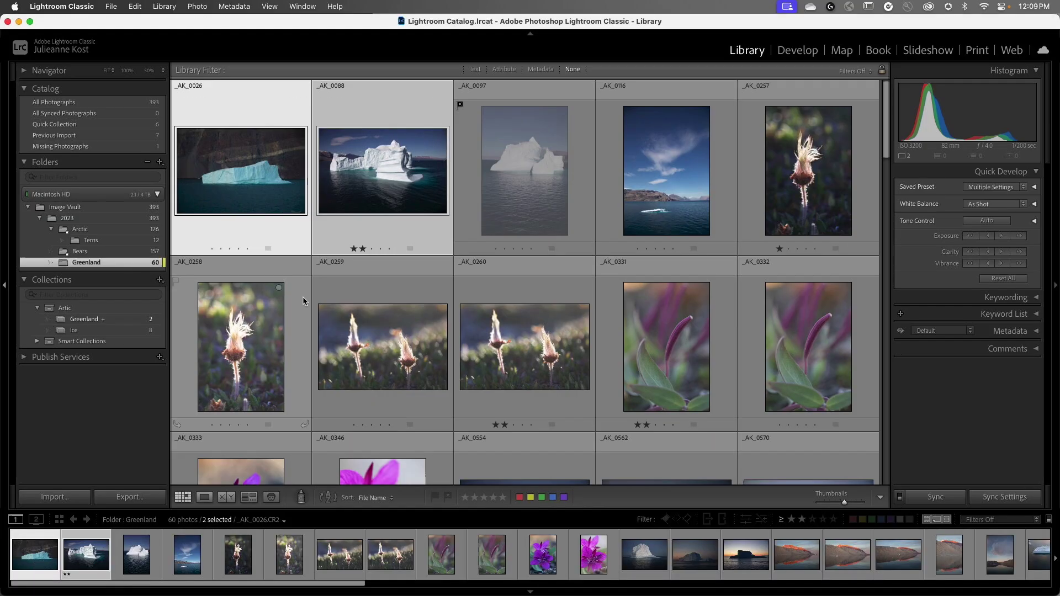
left_click(808, 171)
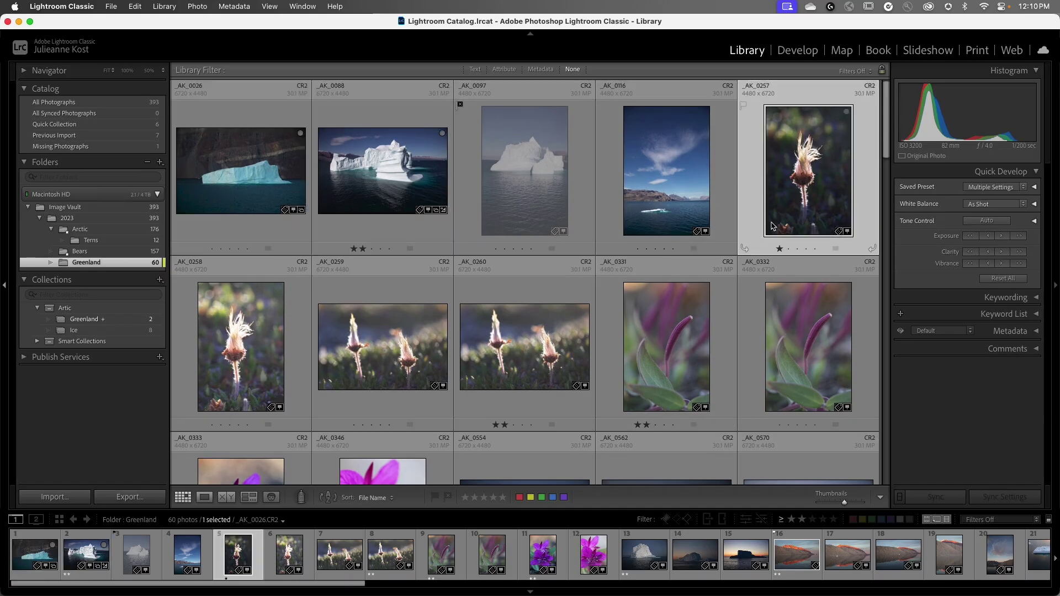
left_click(669, 350, "super")
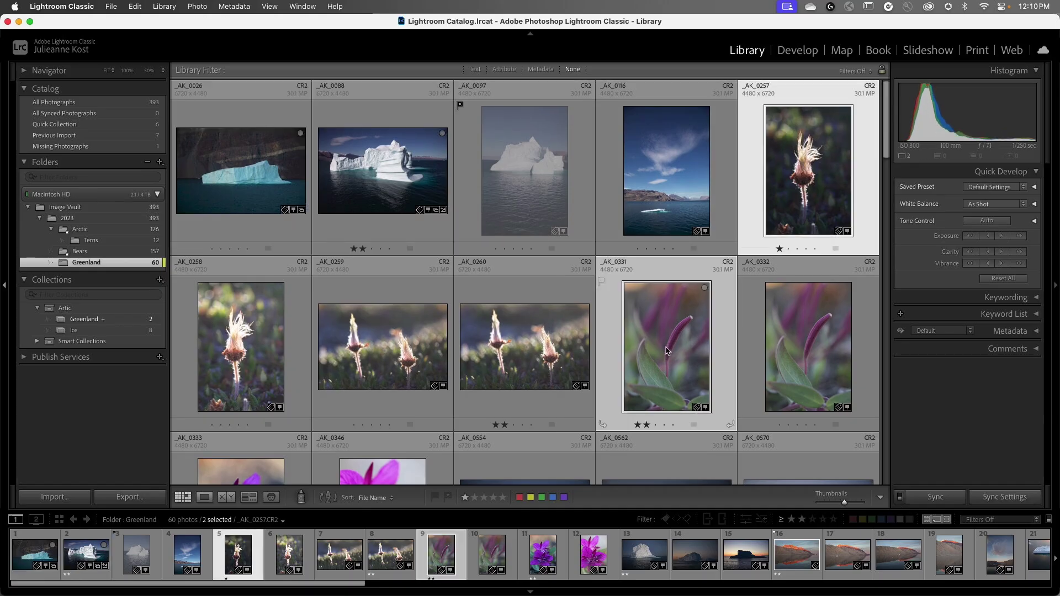
key("b")
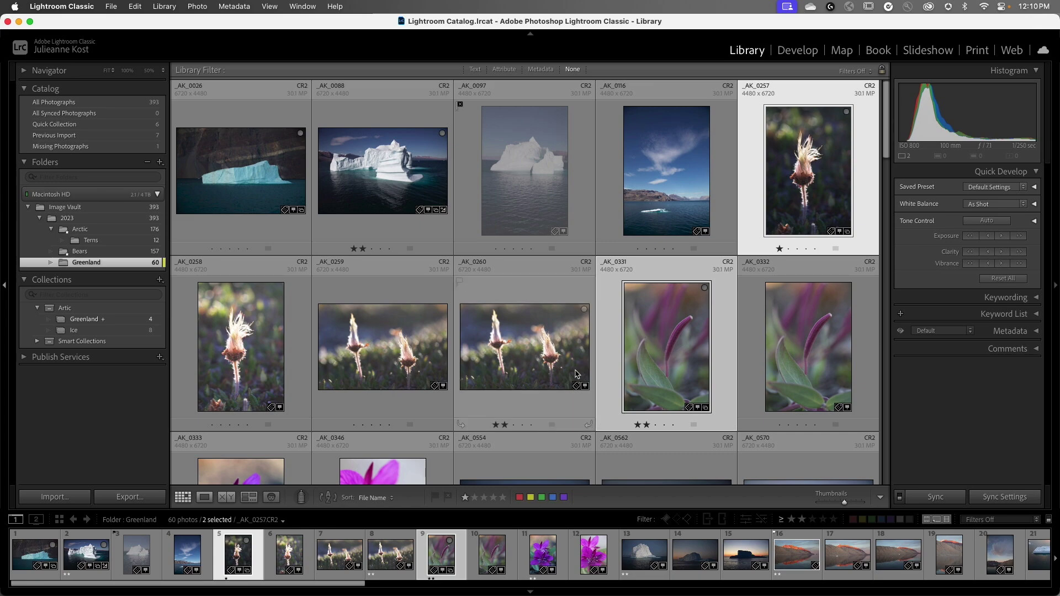
- Turn on the Painter with Target Collection as what gets painted
left_click(302, 497)
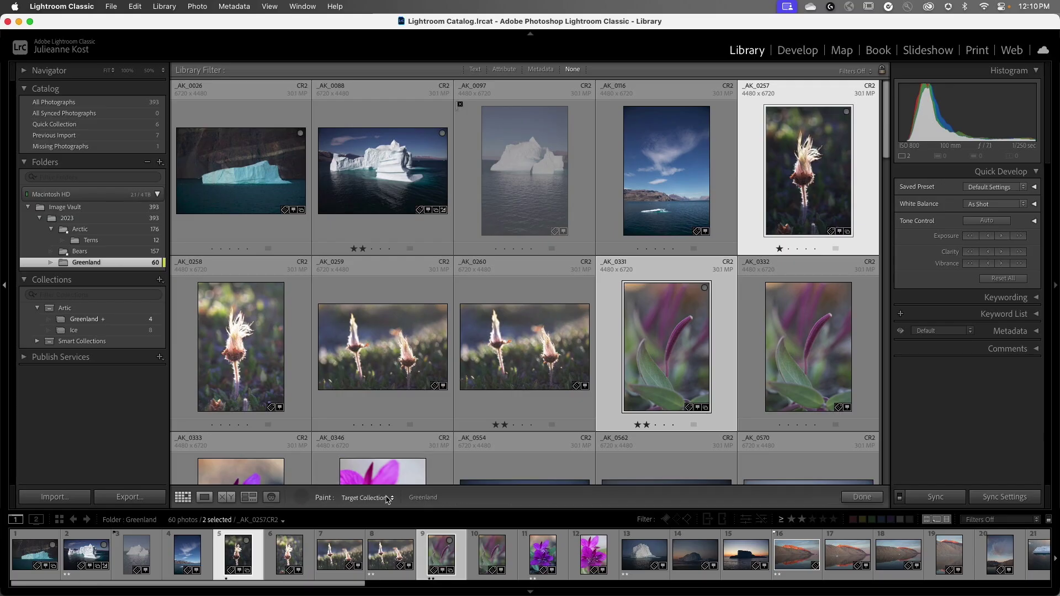
left_click(389, 500)
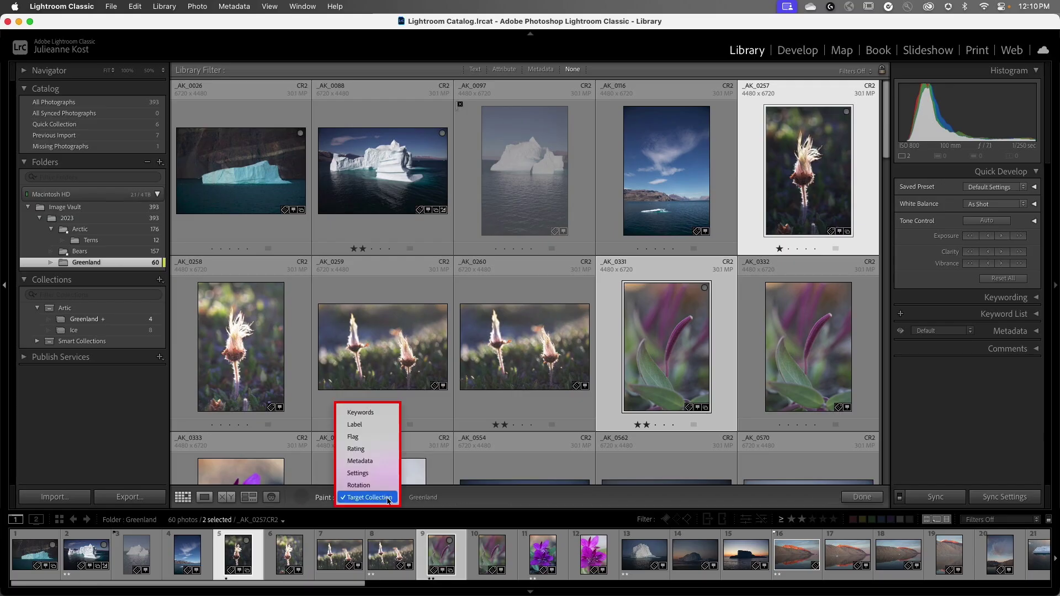
left_click(388, 499)
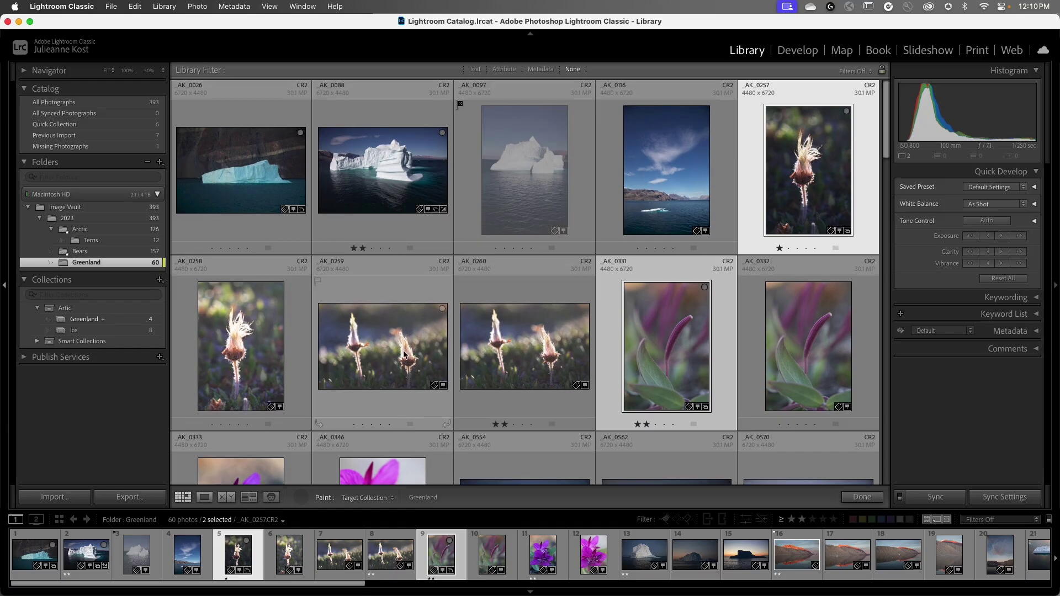
scroll(406, 354, "down", 3)
scroll(403, 352, "down", 3)
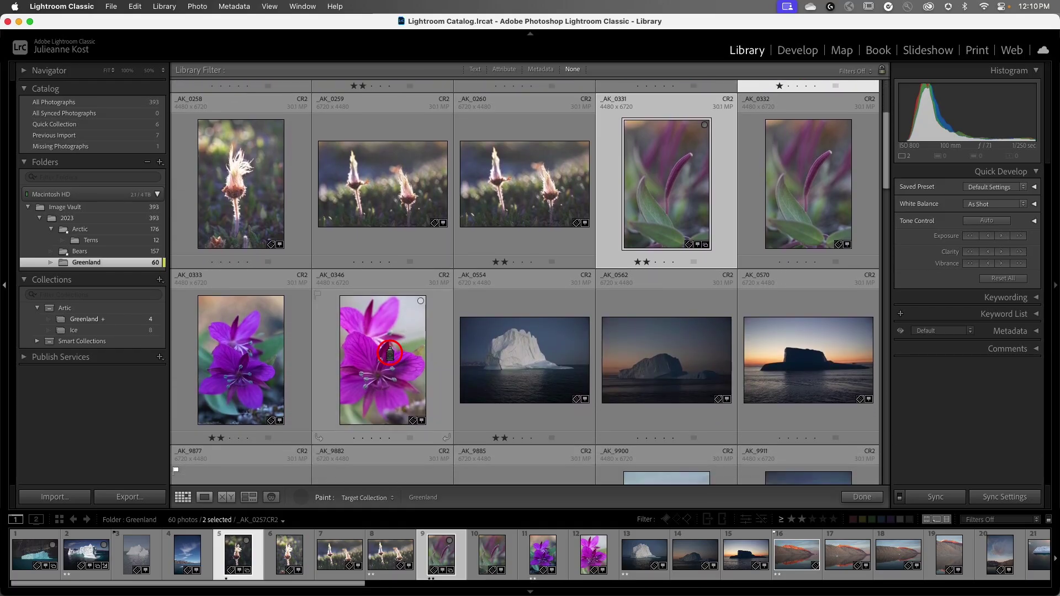
- Paint _AK_0346, _AK_0554, _AK_9877 and _AK_9916 into the Greenland collection
left_click(389, 353)
scroll(387, 352, "down", 1)
left_click(524, 348)
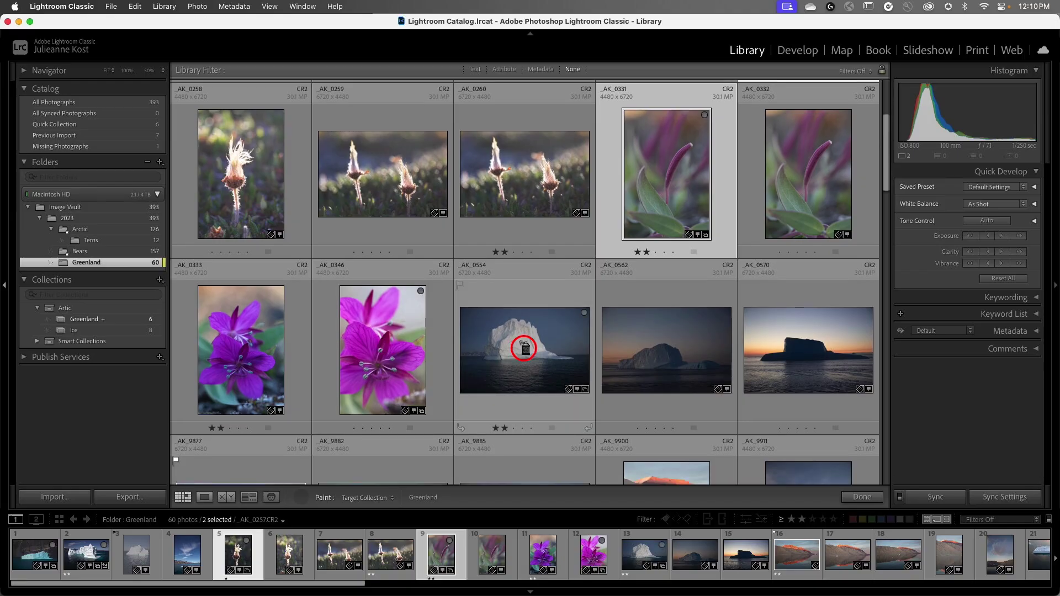
scroll(524, 348, "down", 4)
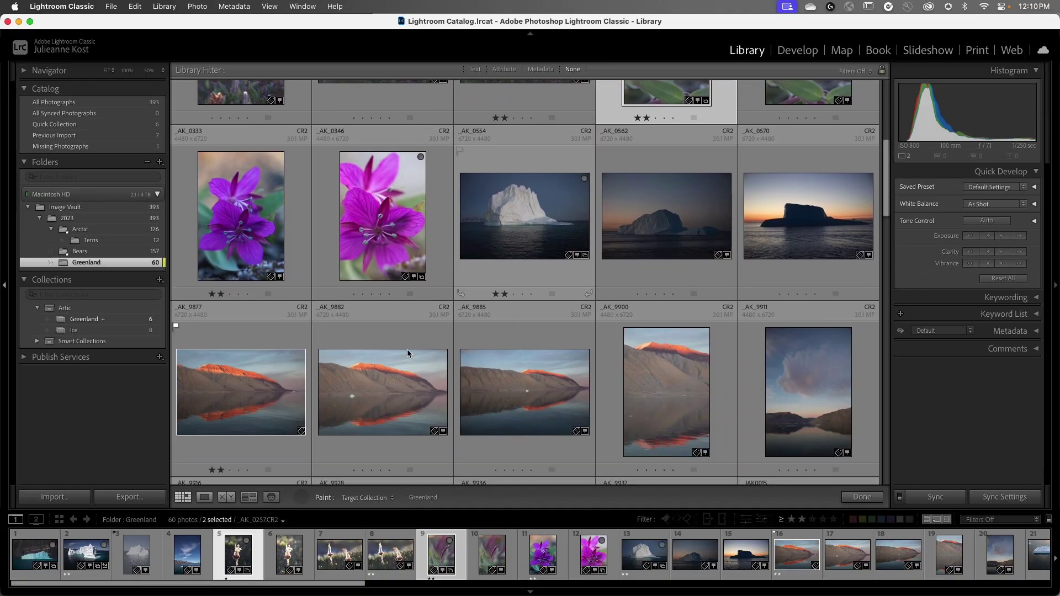
left_click(269, 389)
scroll(265, 387, "down", 4)
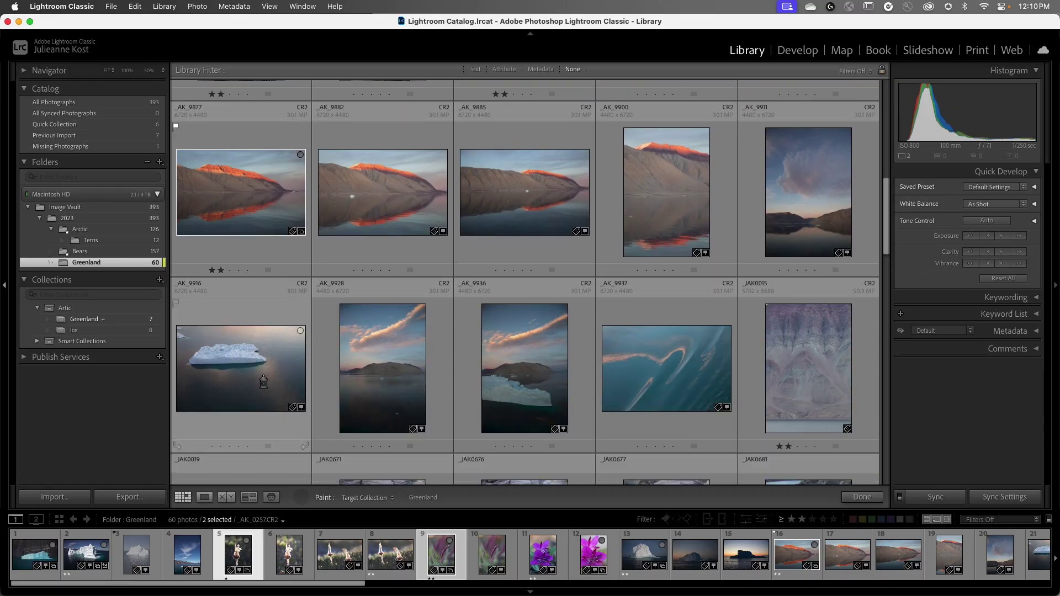
left_click(253, 371)
scroll(253, 369, "down", 3)
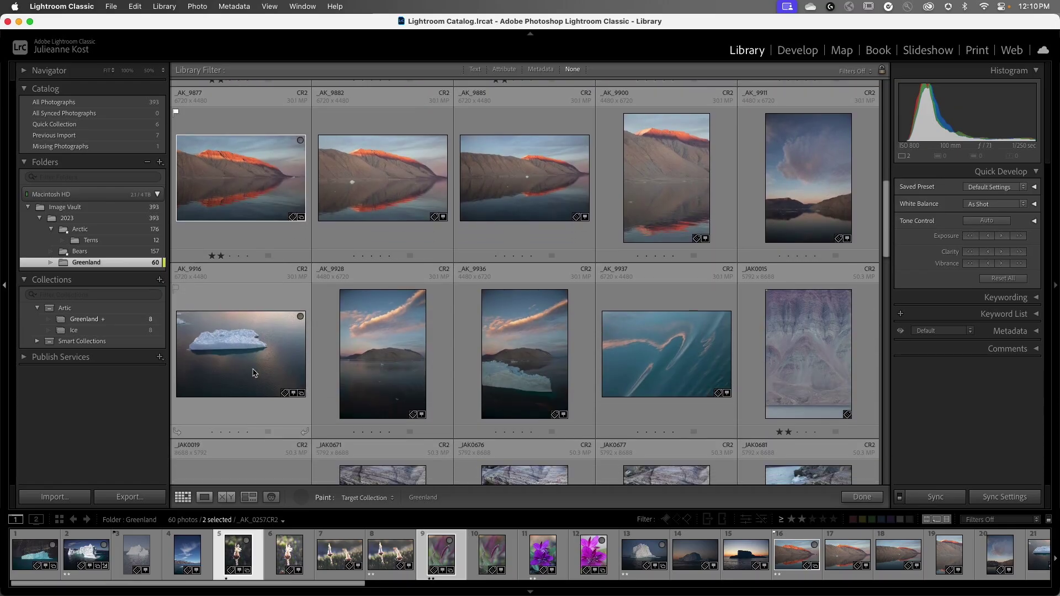
scroll(253, 369, "down", 6)
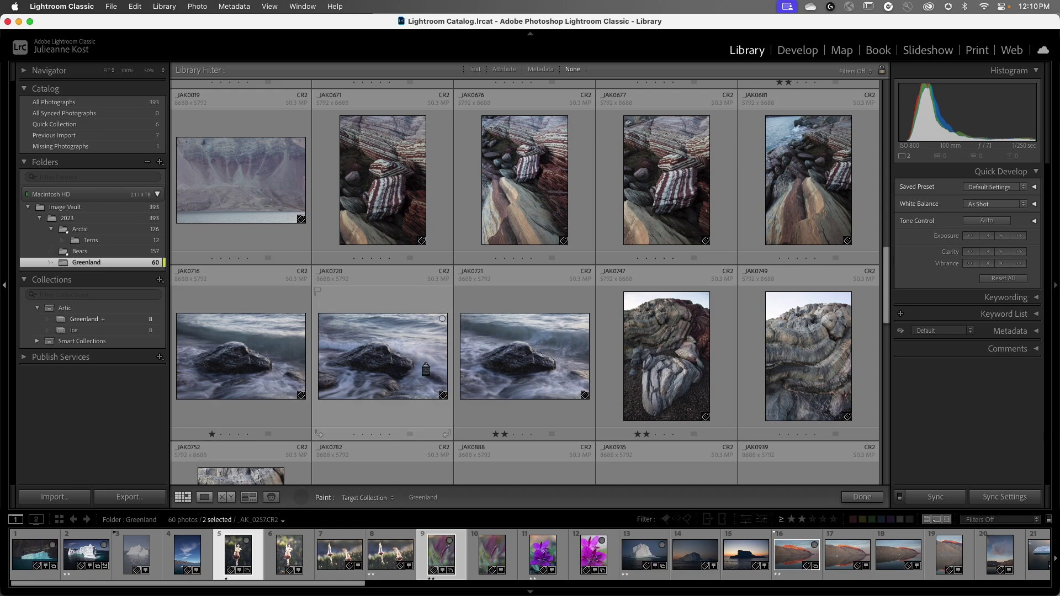
- Add _JAK0721 through _JAK0747, remove _JAK0749, and view the 10-photo Greenland collection
left_click_drag(519, 354, 807, 352)
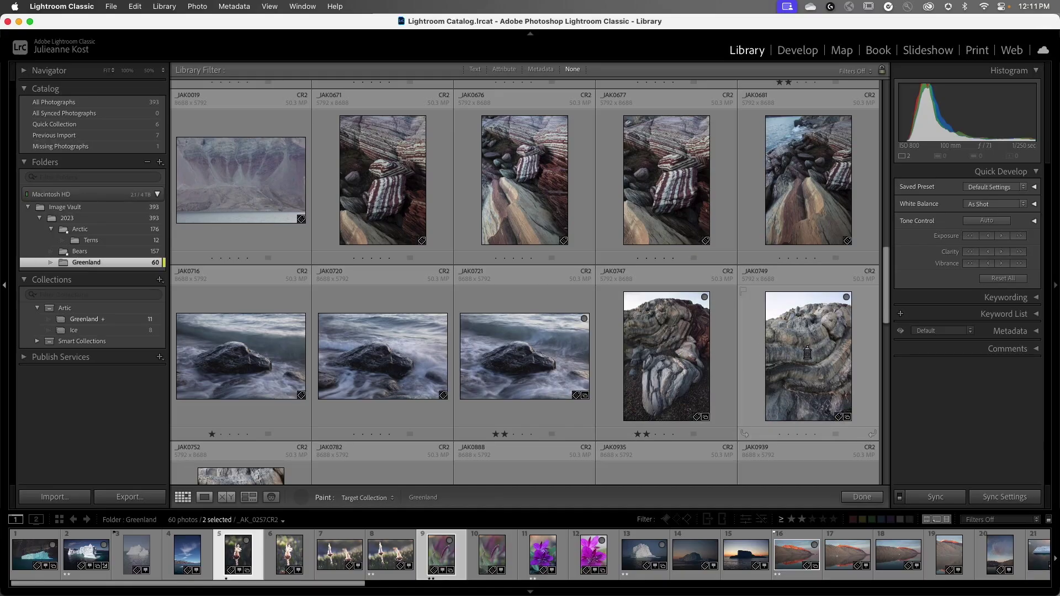
key("alt")
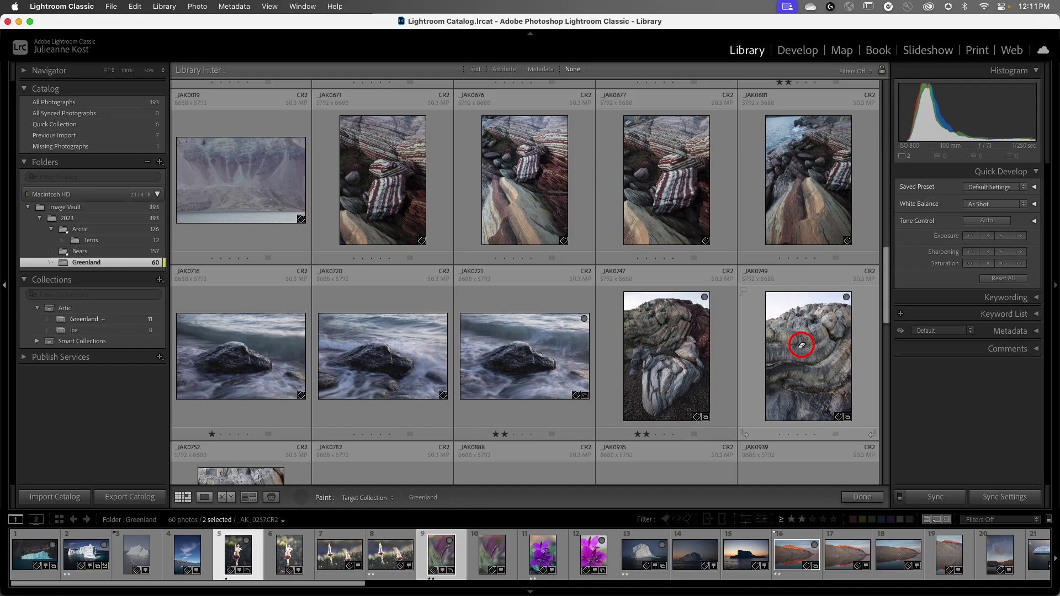
left_click(802, 345, "alt")
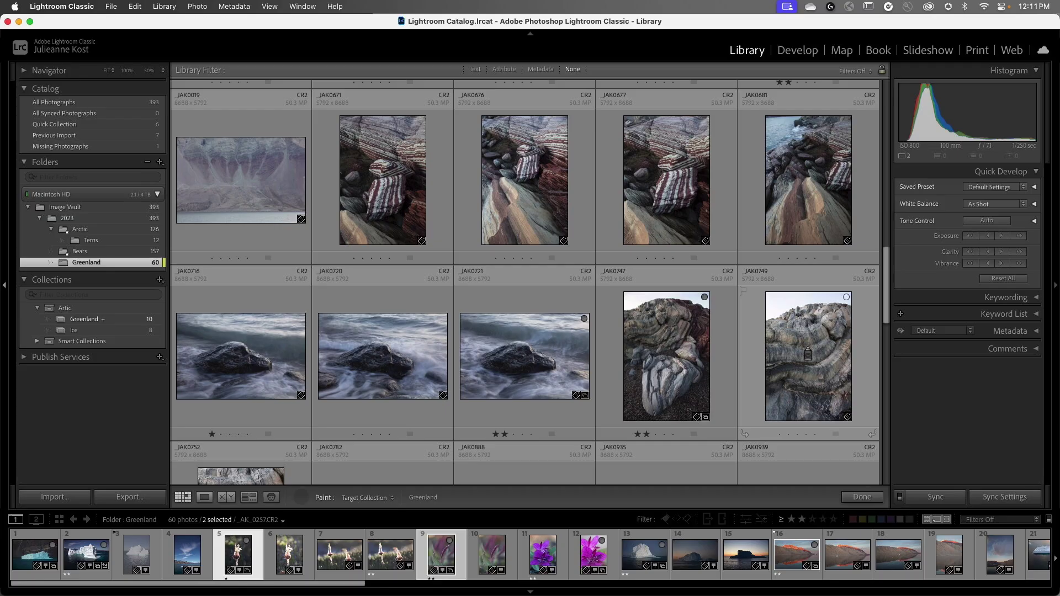
left_click(141, 322)
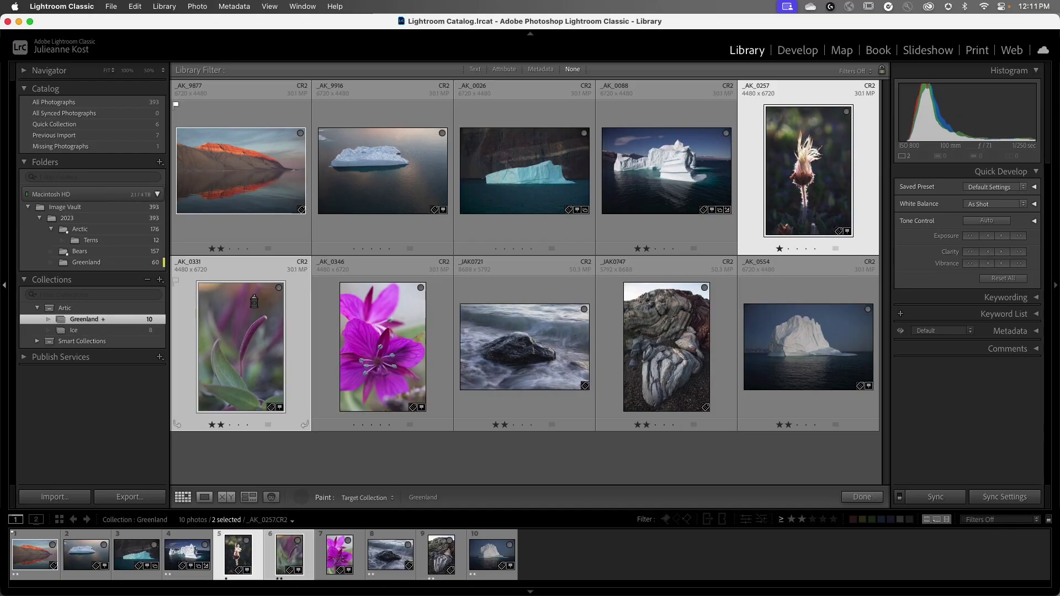
- Turn off the Painter and show _AK_0026's collections list, with Greenland and Ice
left_click(585, 210)
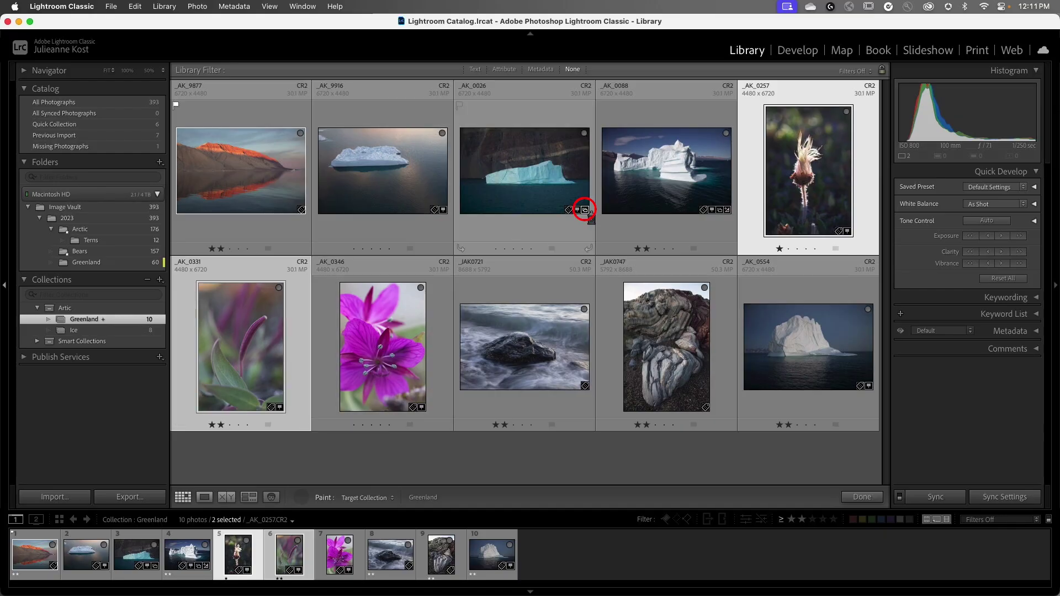
left_click(301, 496)
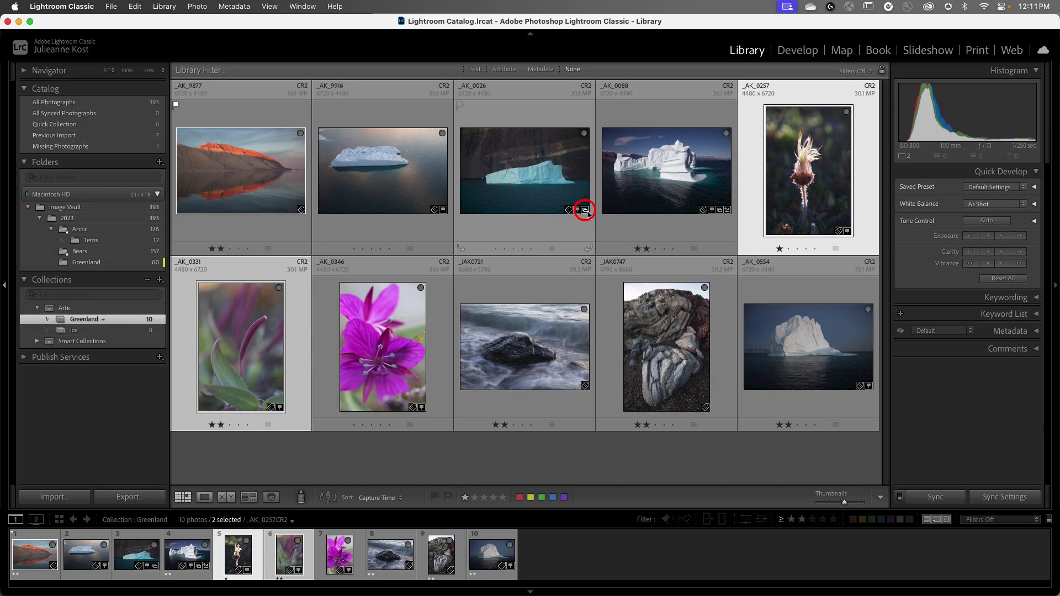
left_click(585, 210)
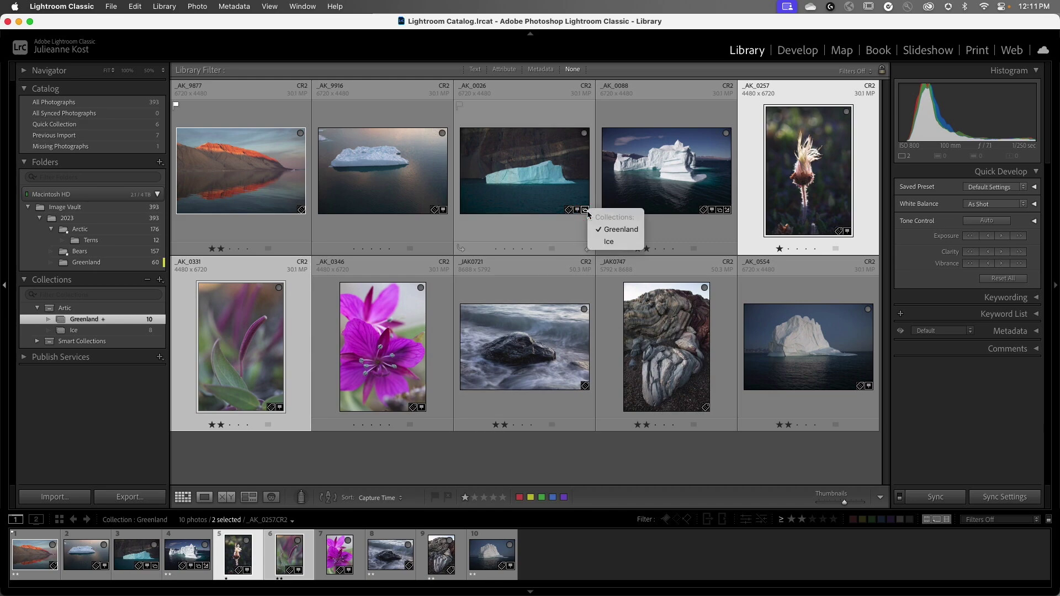
- Jump to the 8-photo Ice collection, then go to _AK_0088's Greenland folder
left_click(621, 243)
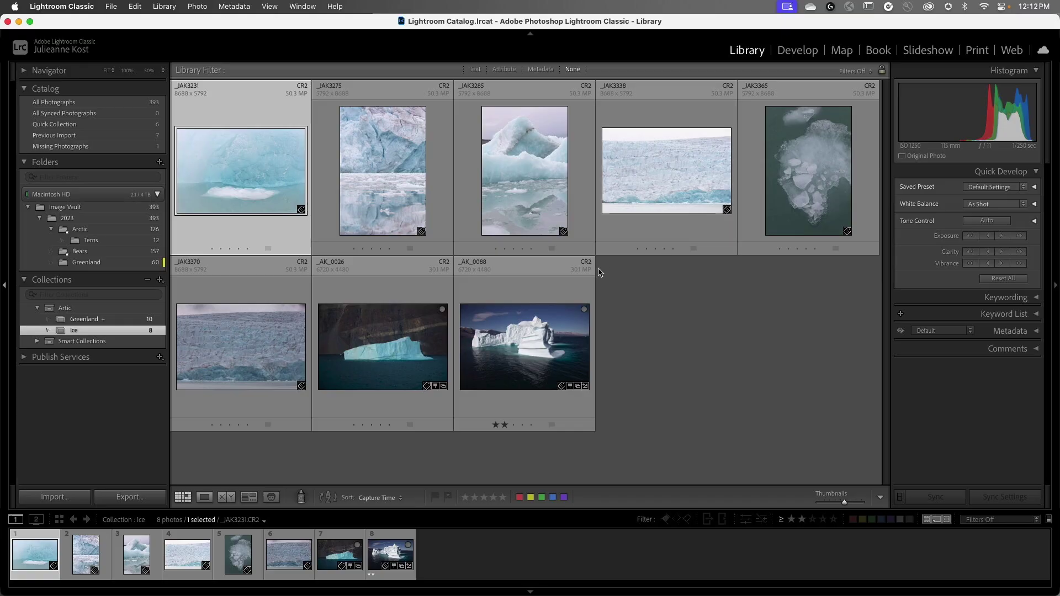
right_click(530, 349)
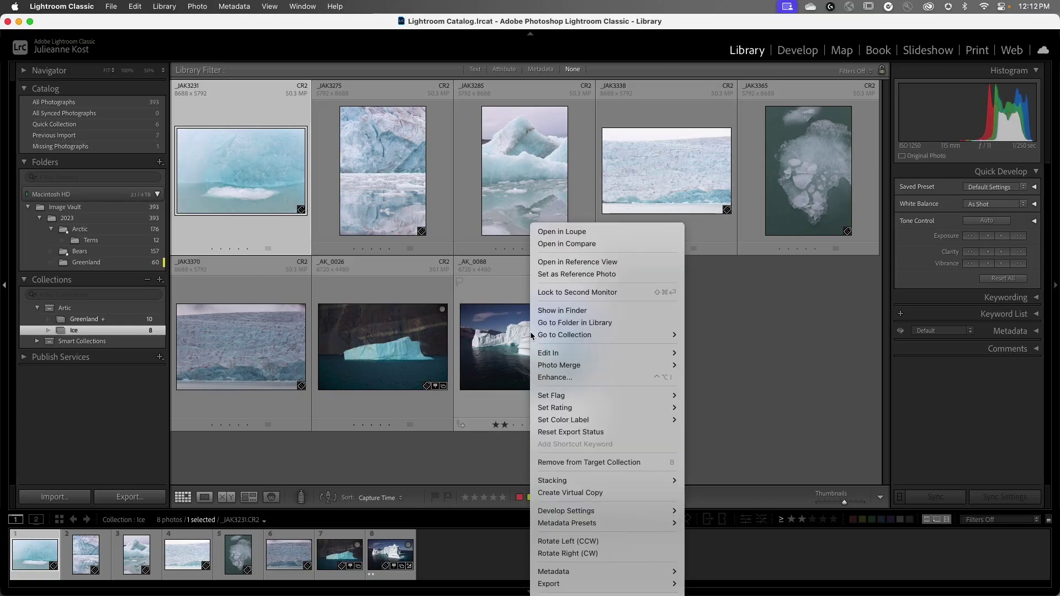
left_click(627, 324)
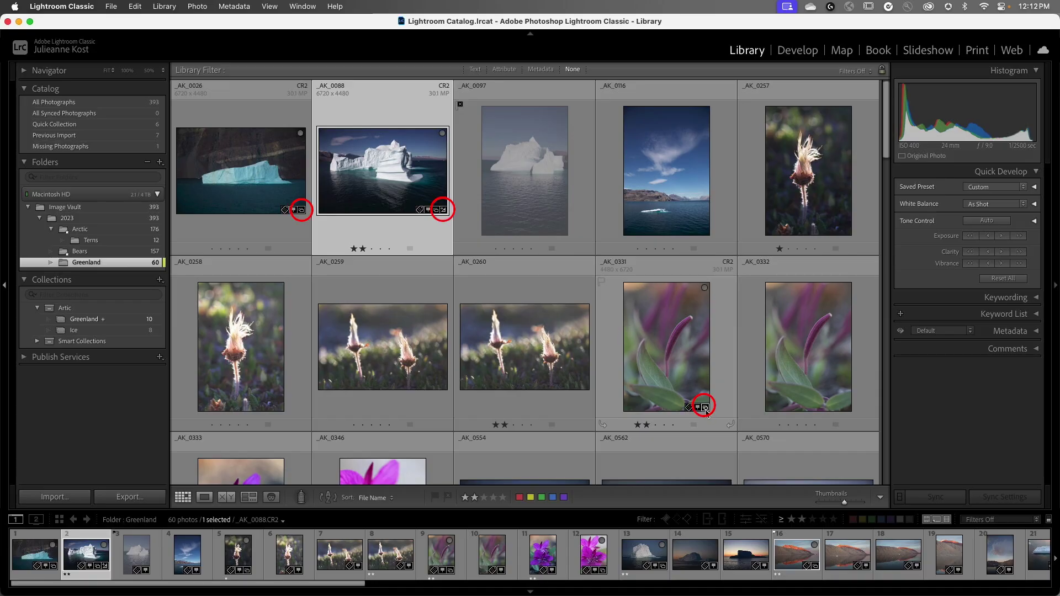
- Jump from _AK_0331's collection badge back to the 10-photo Greenland collection
mouse_move(708, 413)
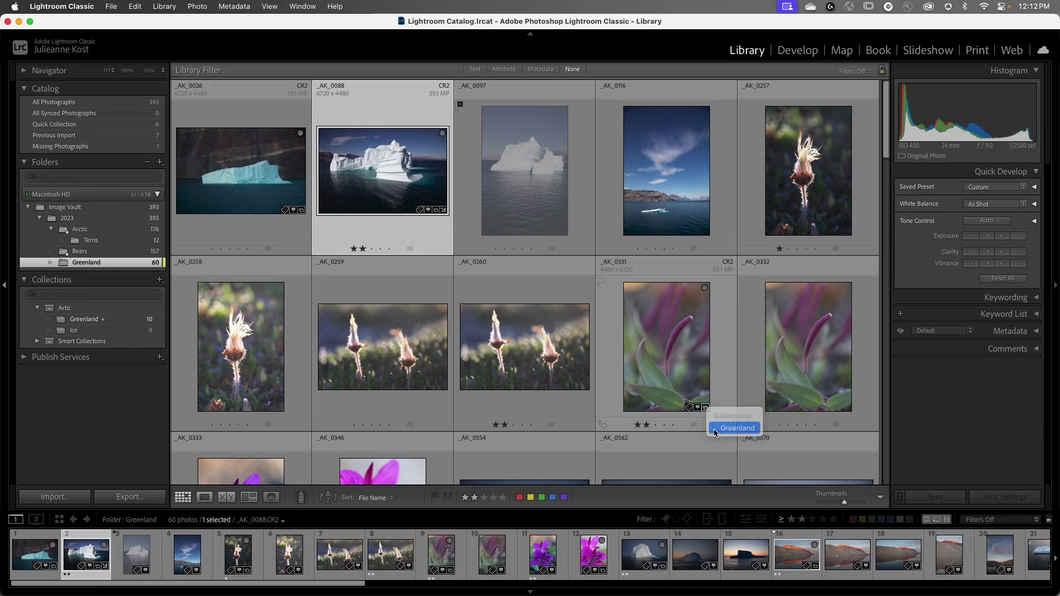
left_click(716, 432)
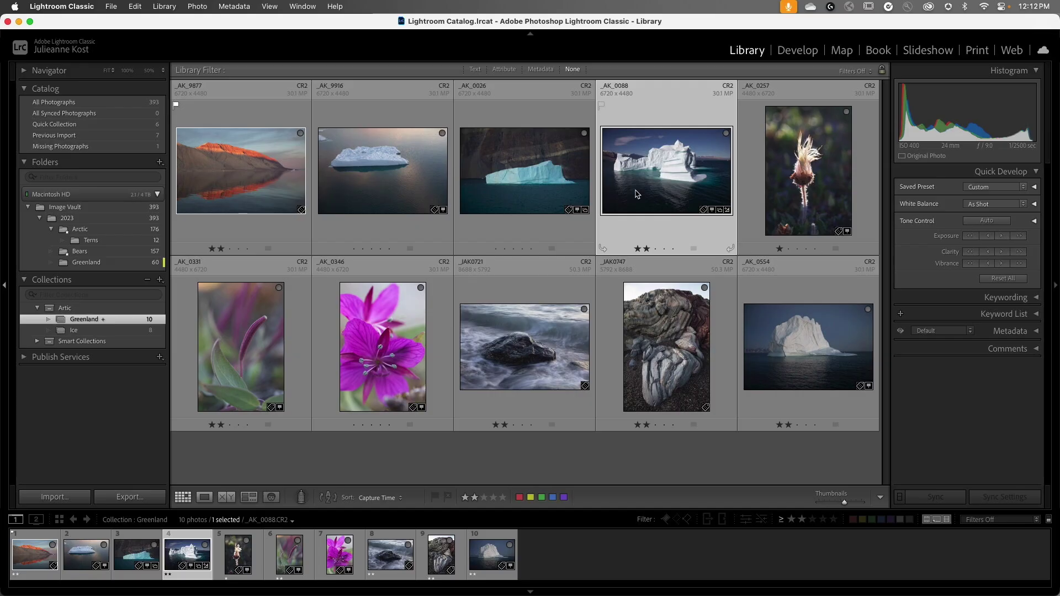
- Label _AK_0088 green and apply the B&W Landscape preset in Quick Develop
key("8")
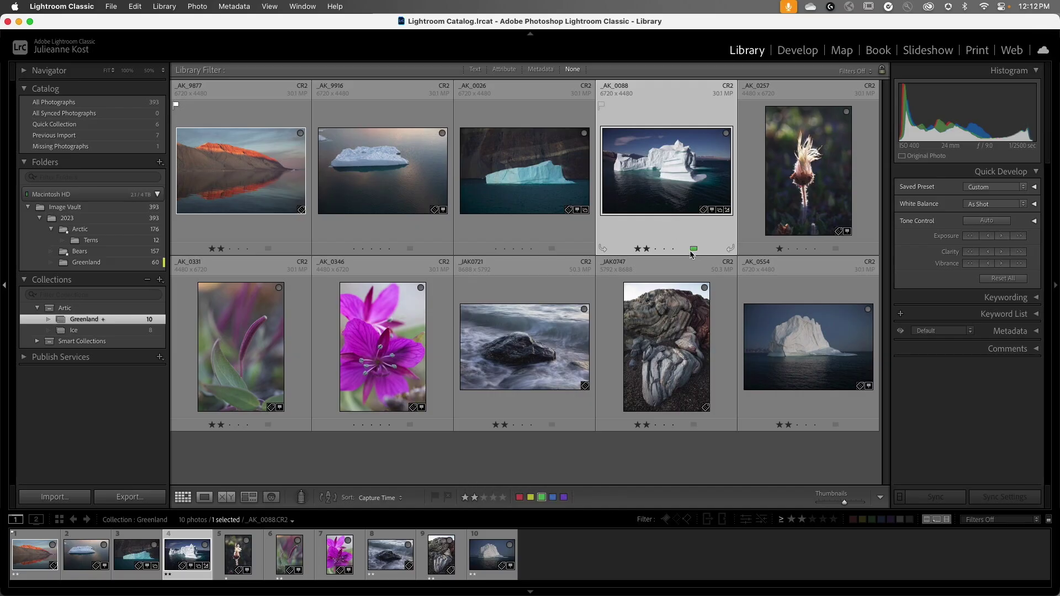
left_click(1025, 189)
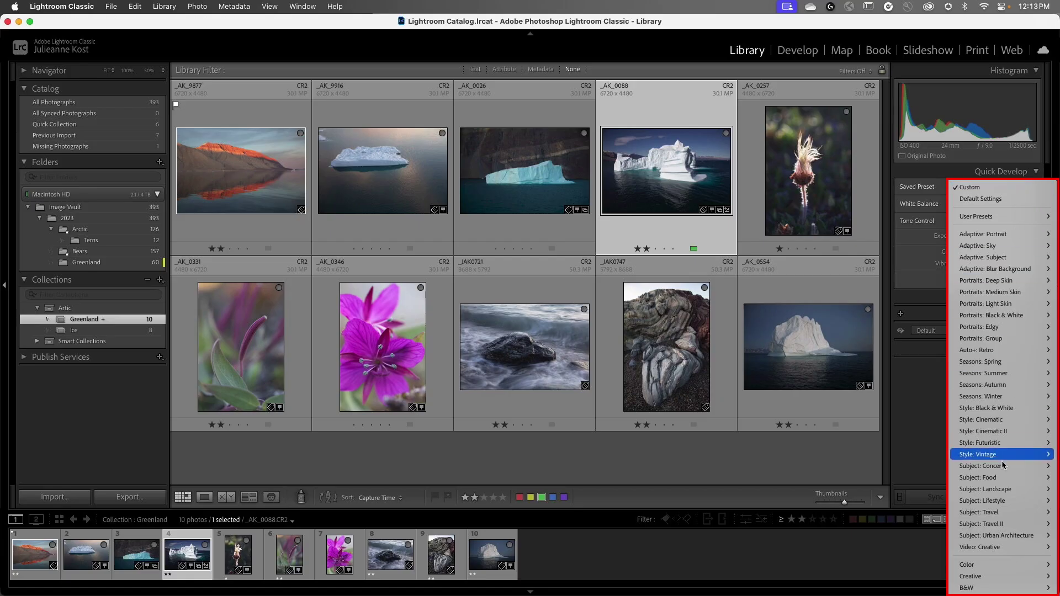
mouse_move(984, 588)
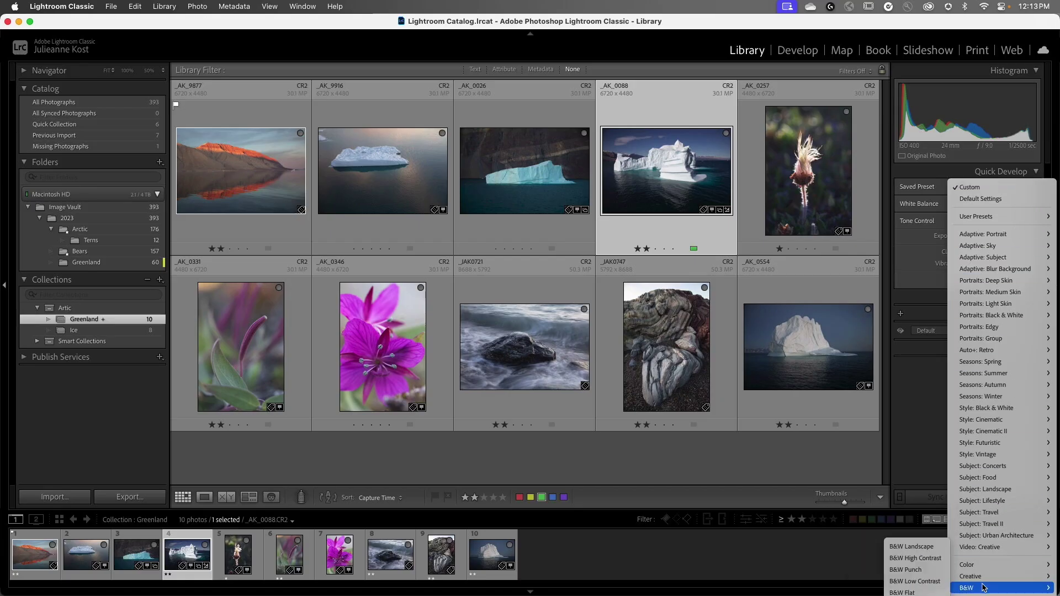
left_click(921, 549)
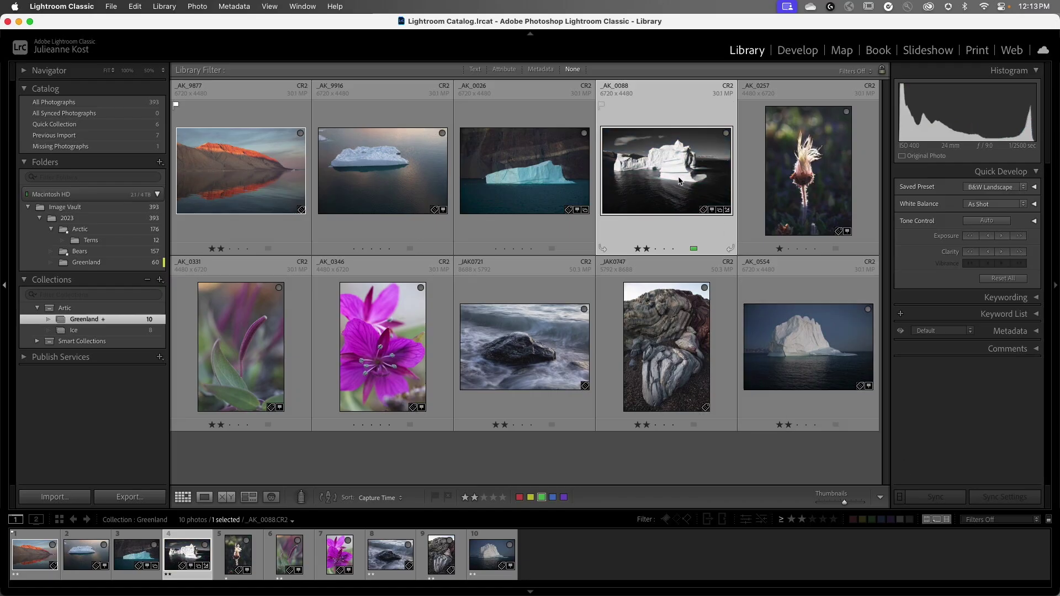
- Custom-order Ice with _JAK3370 second and _JAK3231 third, then show the Quick Collection
left_click(720, 211)
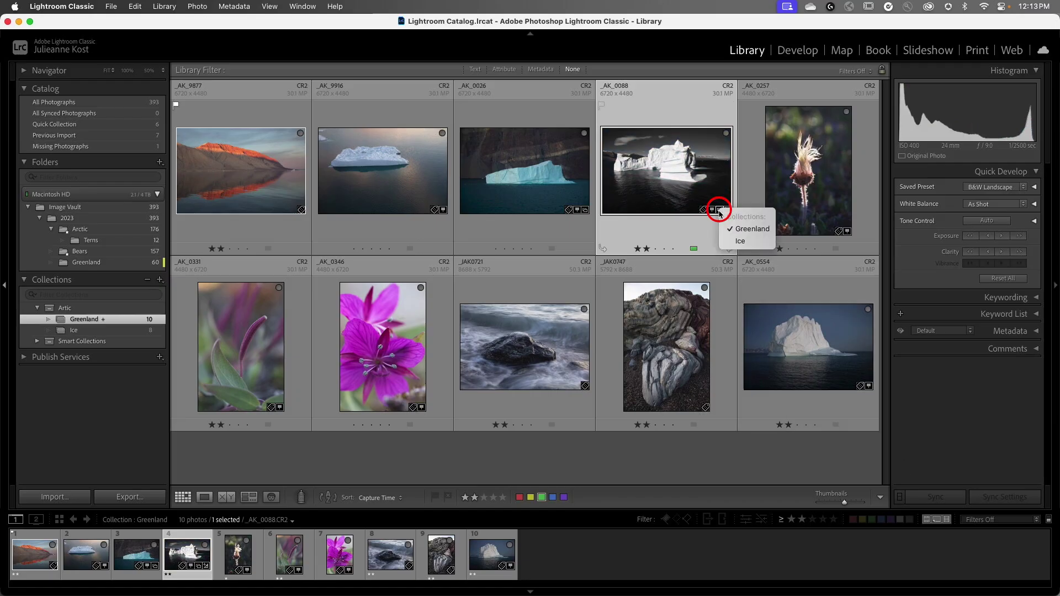
left_click(747, 241)
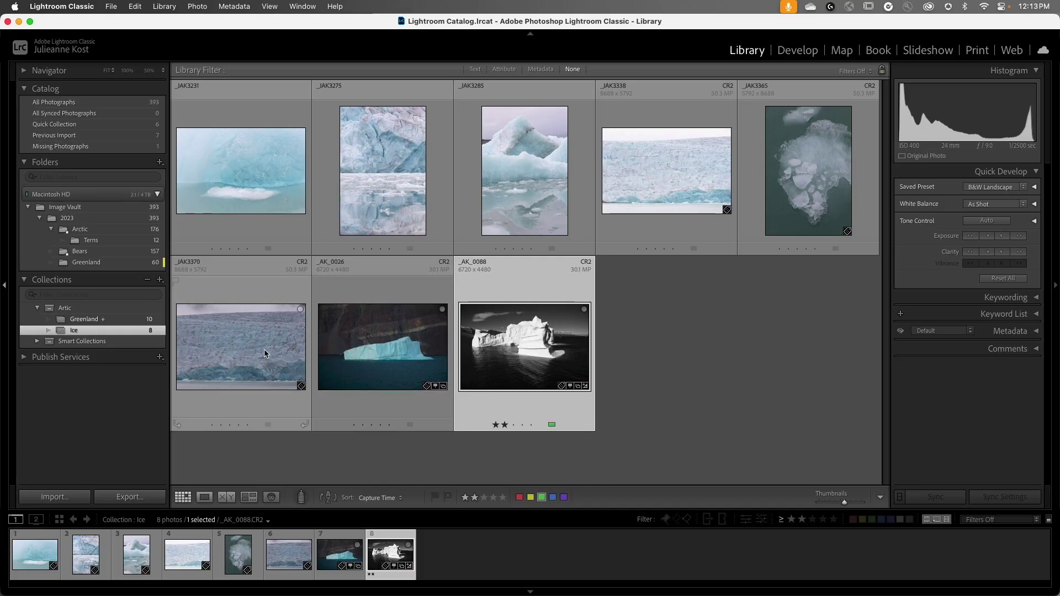
left_click_drag(264, 354, 279, 291)
left_click_drag(301, 180, 580, 170)
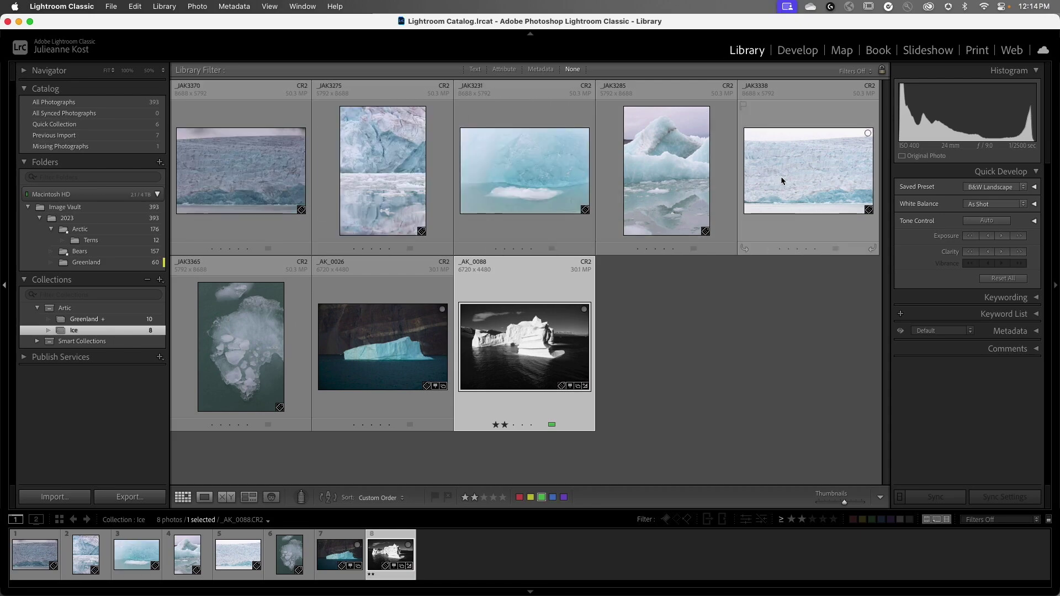
left_click(133, 126)
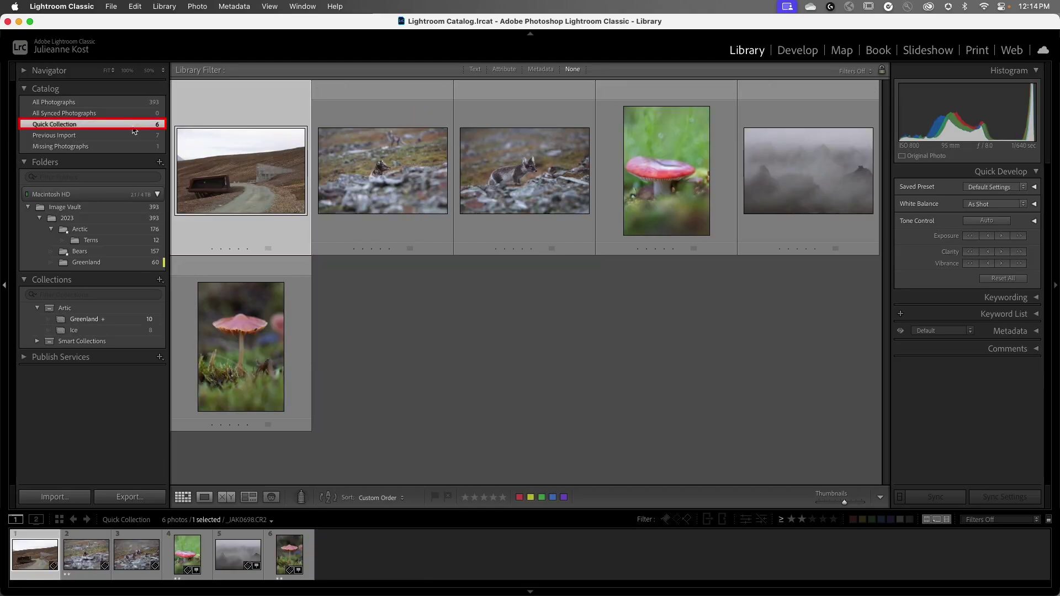
- Save the Quick Collection as 'Day 1', clearing it, and move Day 1 into Artic
right_click(127, 129)
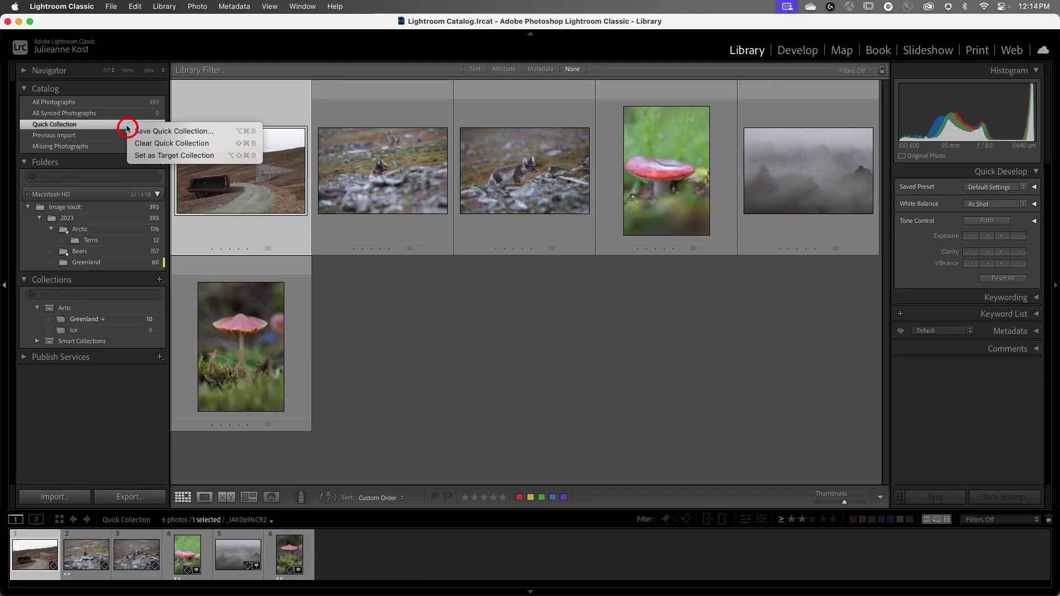
left_click(216, 133)
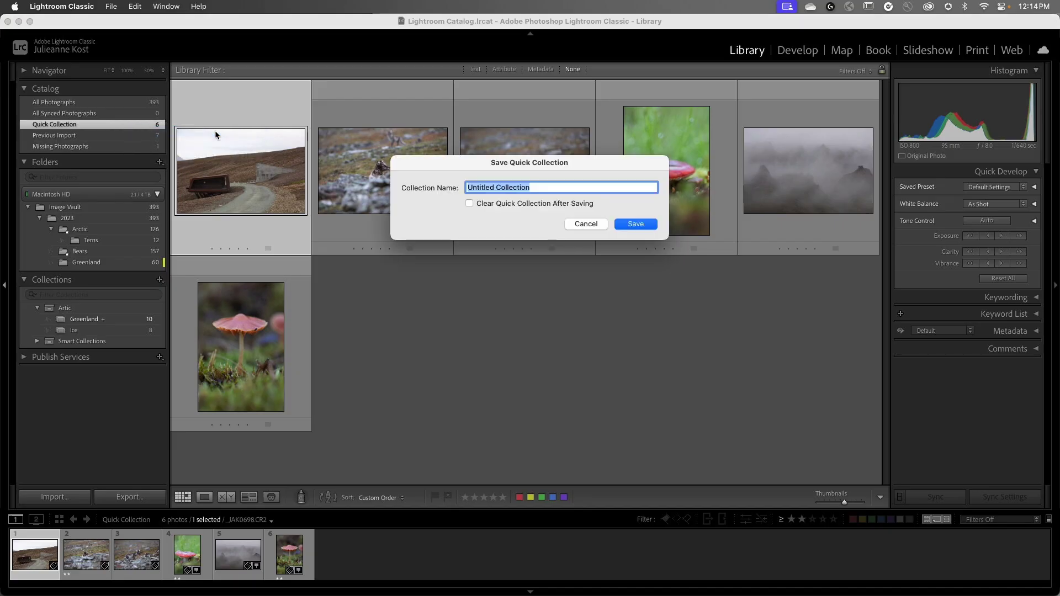
type("Day 1")
left_click(469, 204)
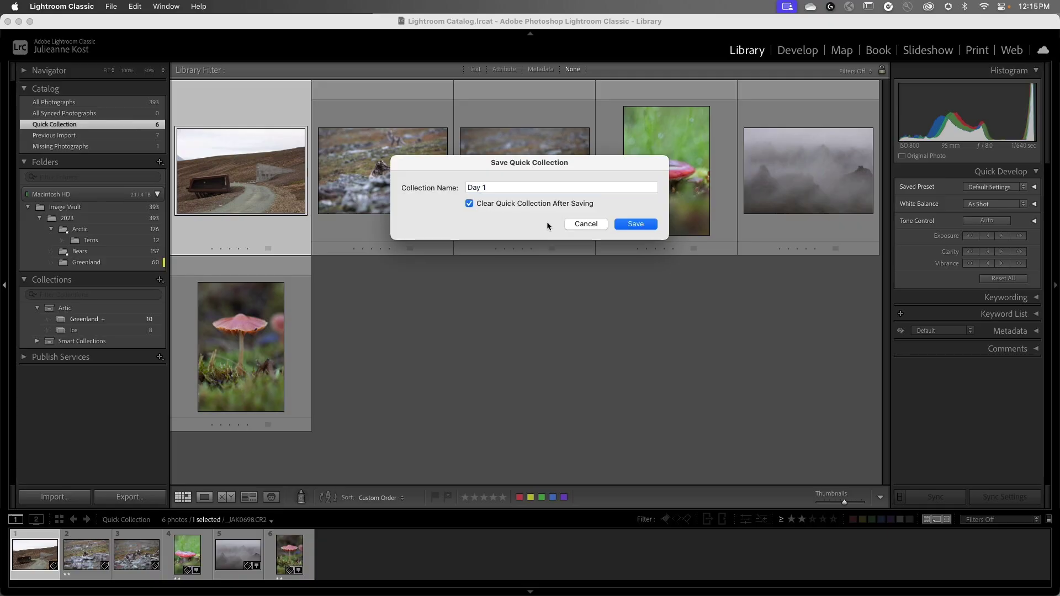
left_click(630, 226)
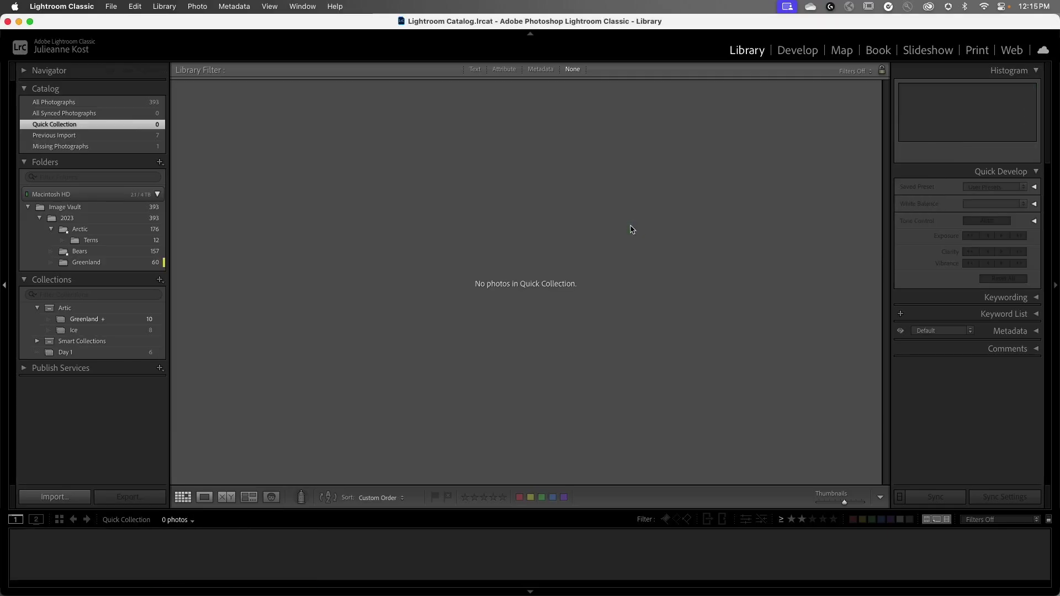
left_click(77, 357)
left_click_drag(77, 357, 68, 312)
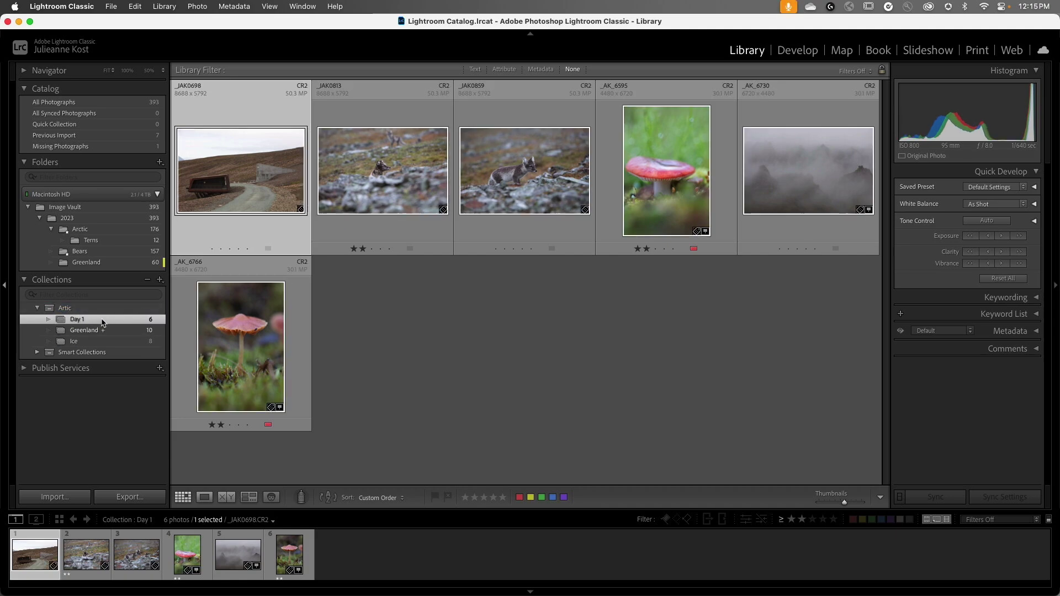
right_click(101, 322)
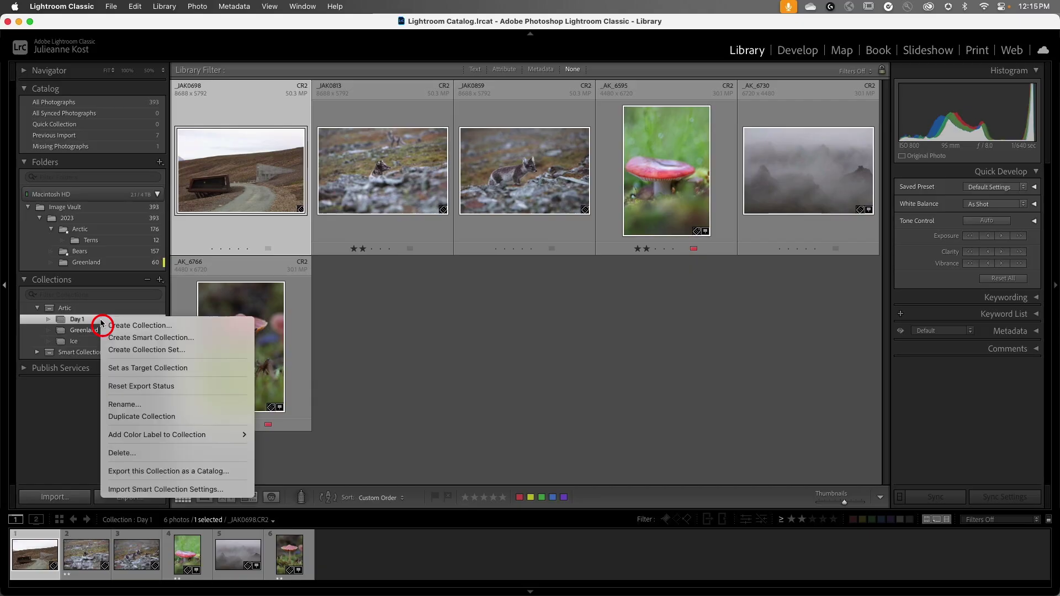
left_click(178, 418)
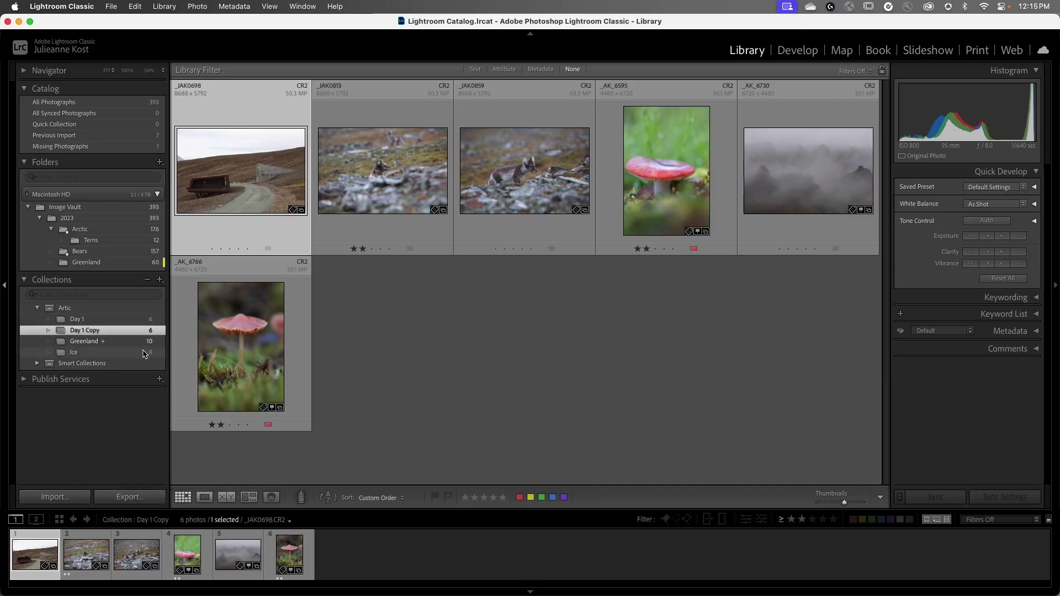
right_click(113, 335)
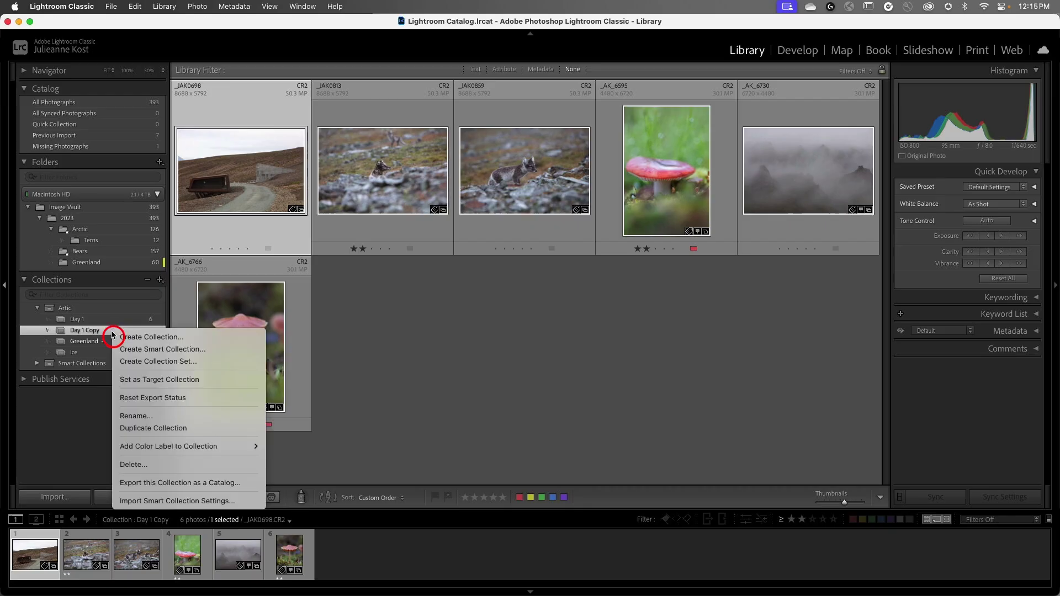
left_click(144, 466)
left_click(551, 266)
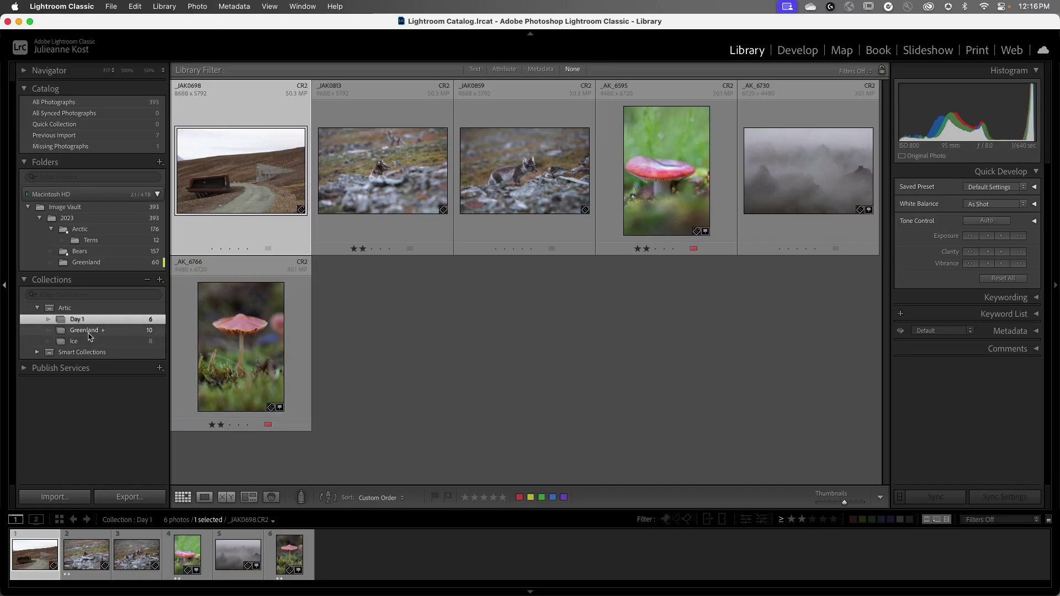
left_click(49, 295)
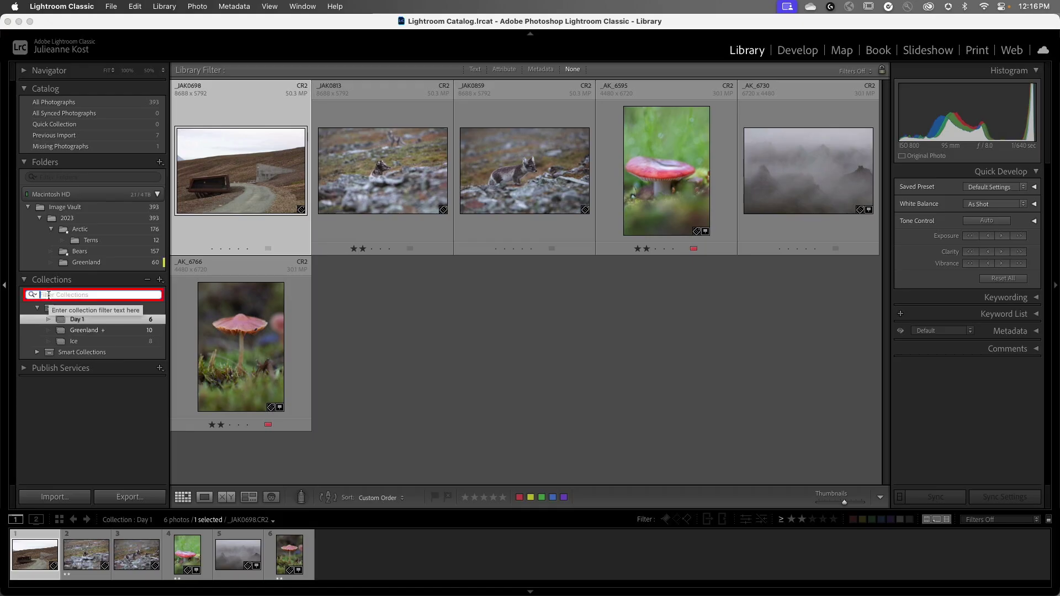
- Filter collections by 'ice', open the Ice collection, and clear the filter
type("ice")
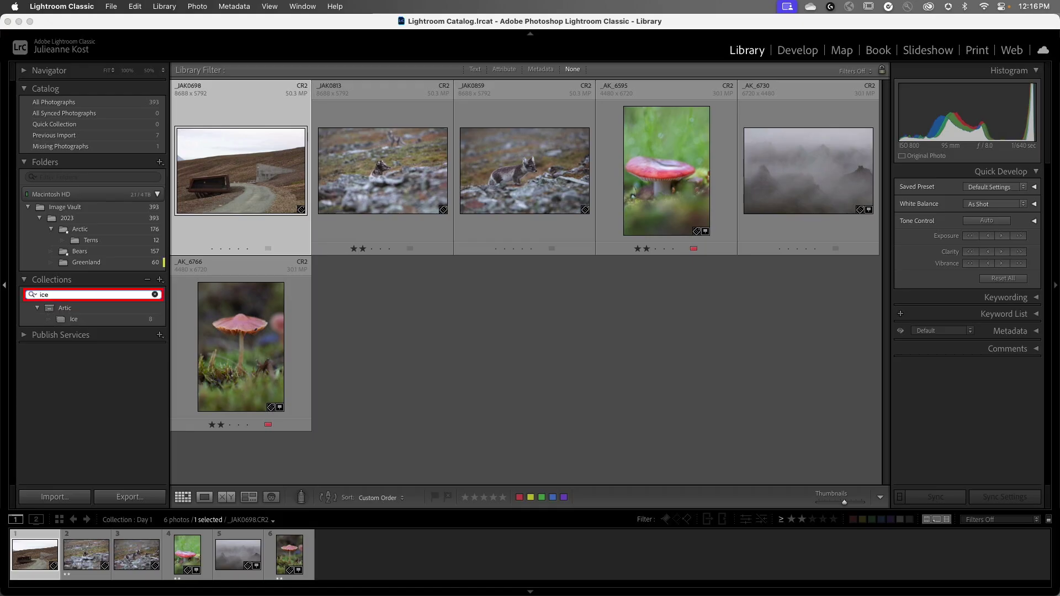
left_click(81, 320)
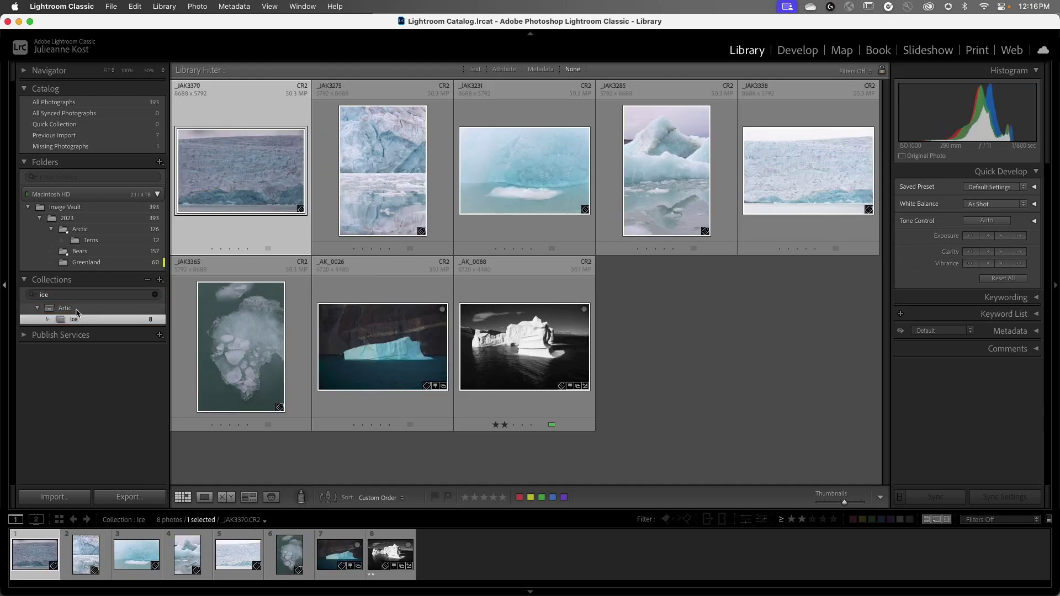
left_click(155, 296)
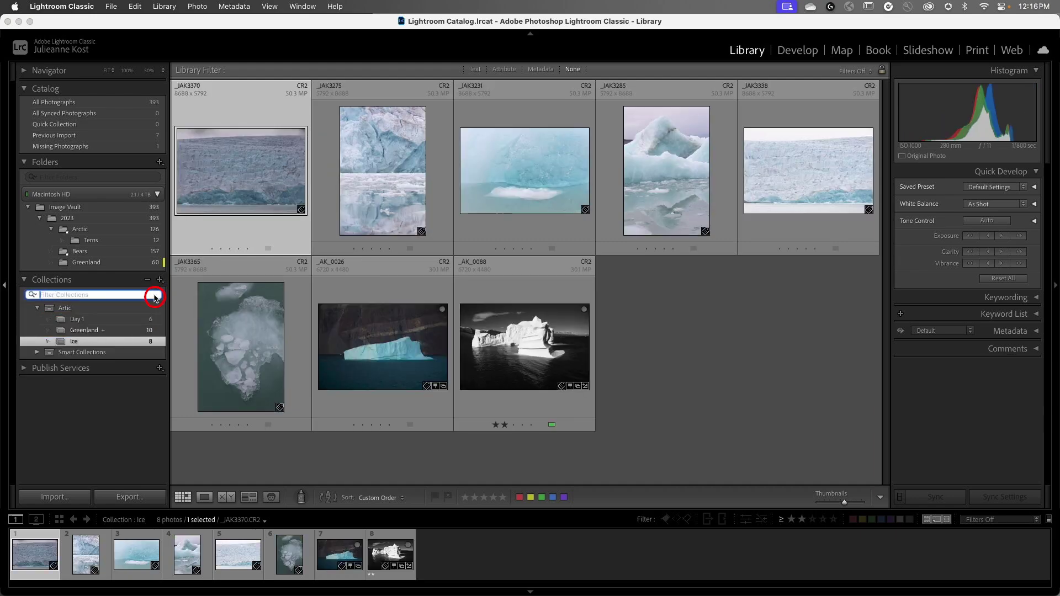
- Give the Day 1 collection a green colour label
right_click(118, 321)
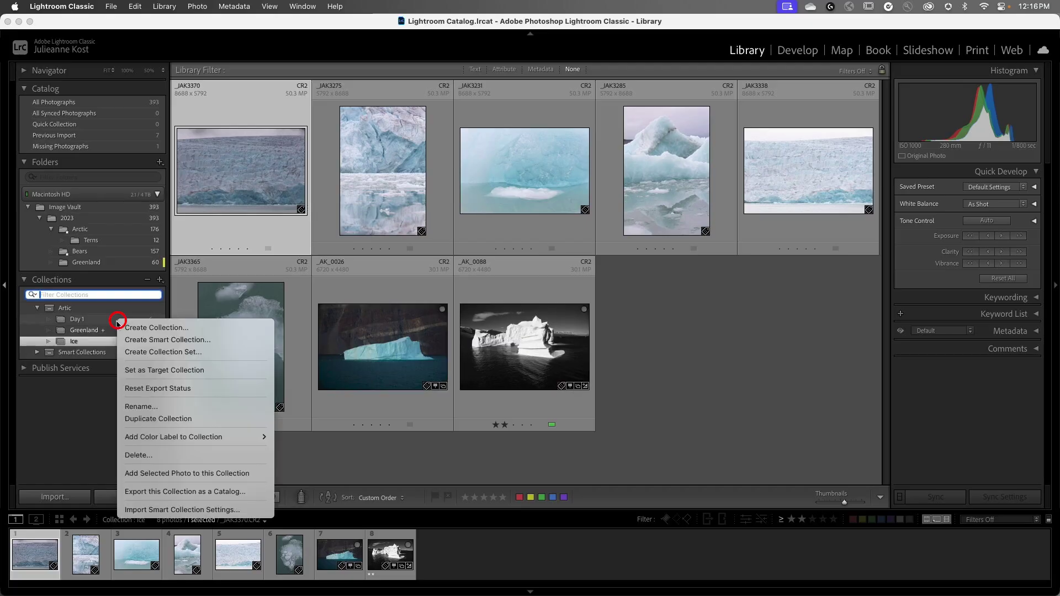
mouse_move(137, 441)
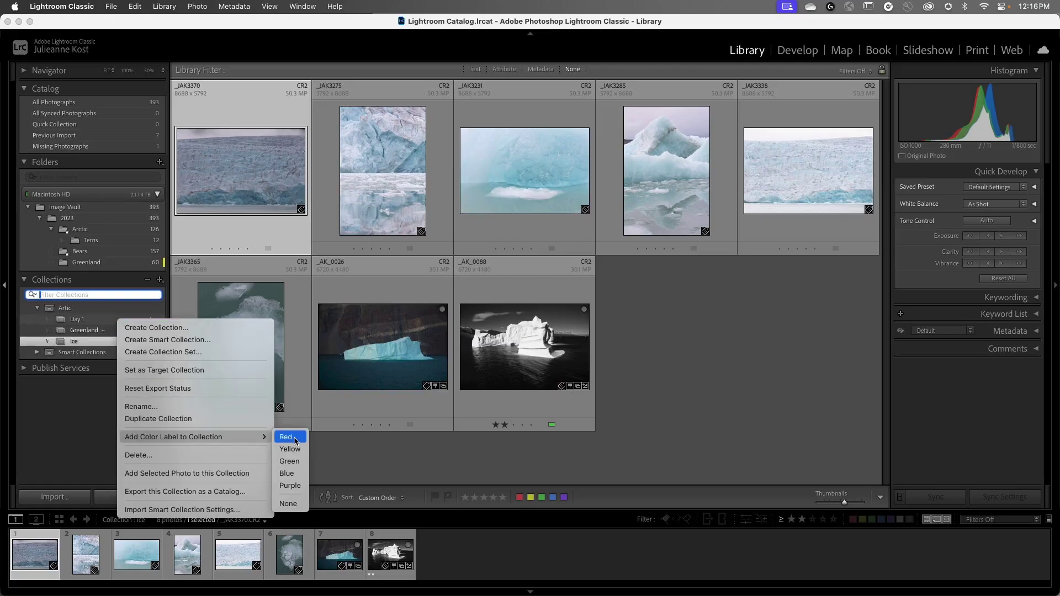
left_click(289, 461)
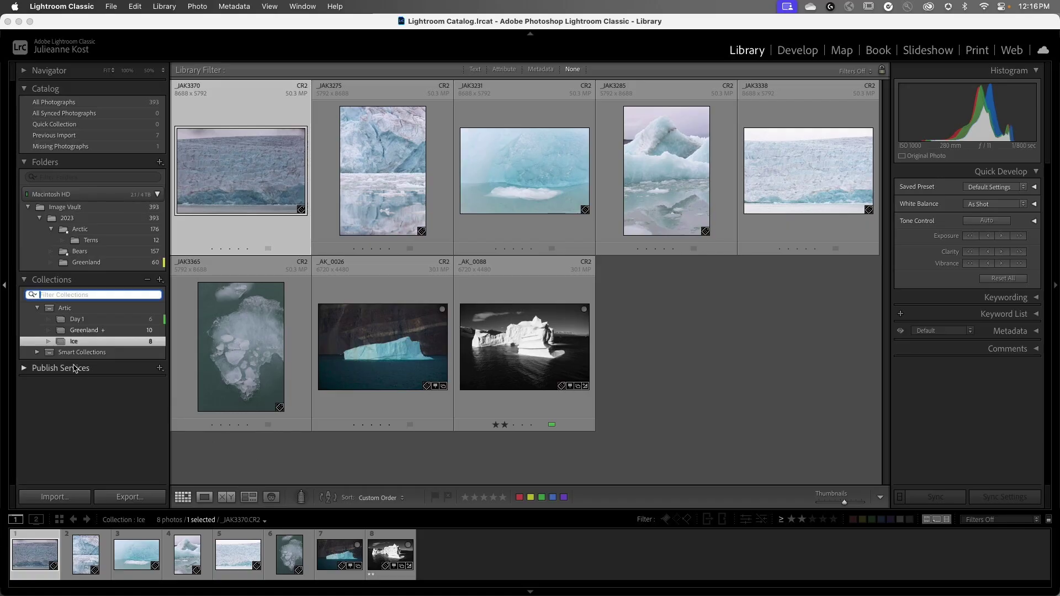
- Filter the collection list to Green label, then reset it to All
left_click(32, 297)
mouse_move(99, 331)
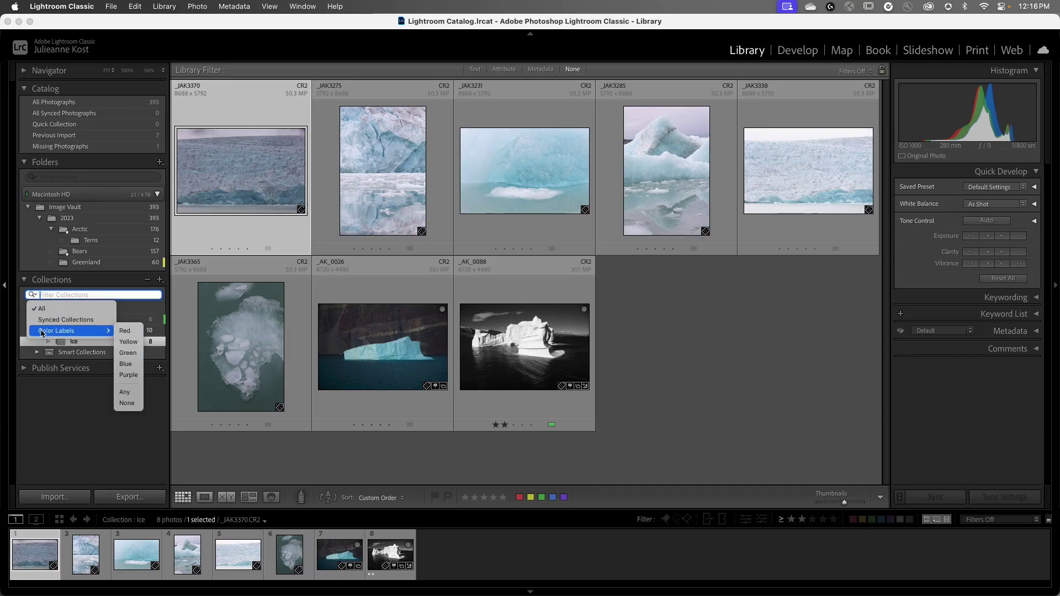
left_click(128, 353)
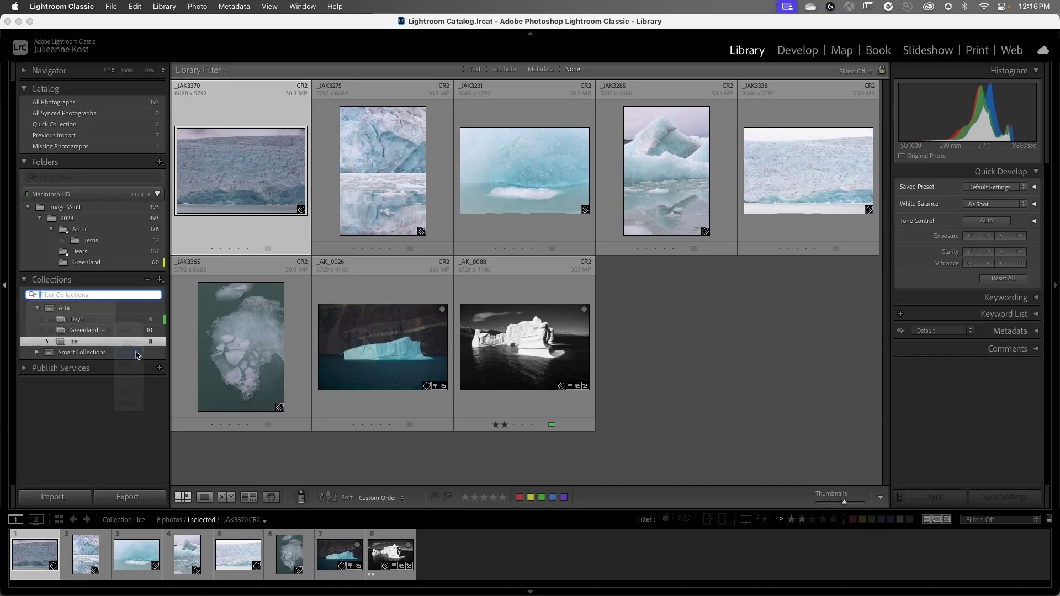
left_click(32, 296)
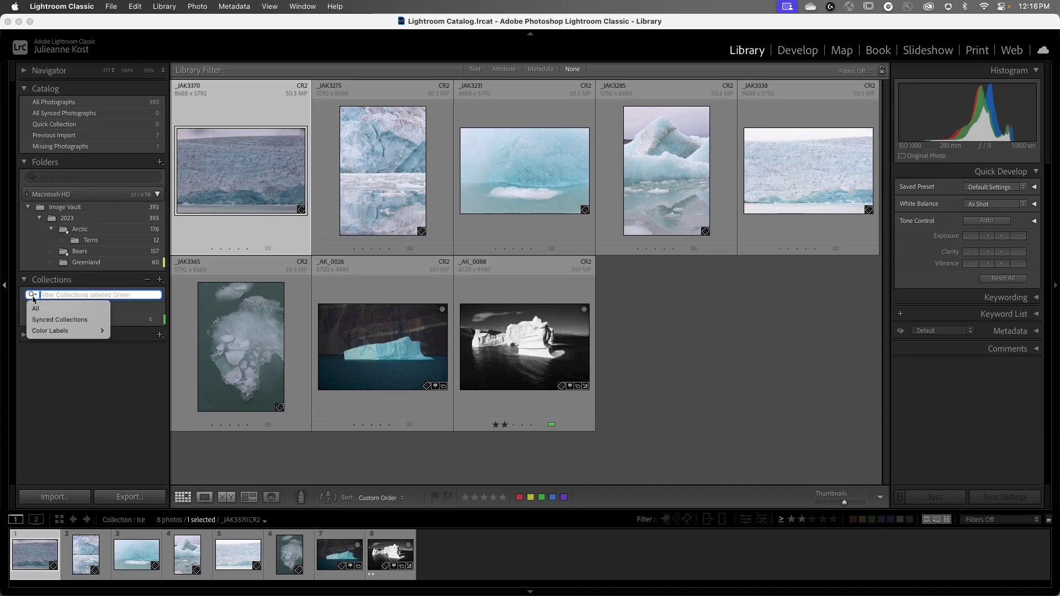
left_click(36, 308)
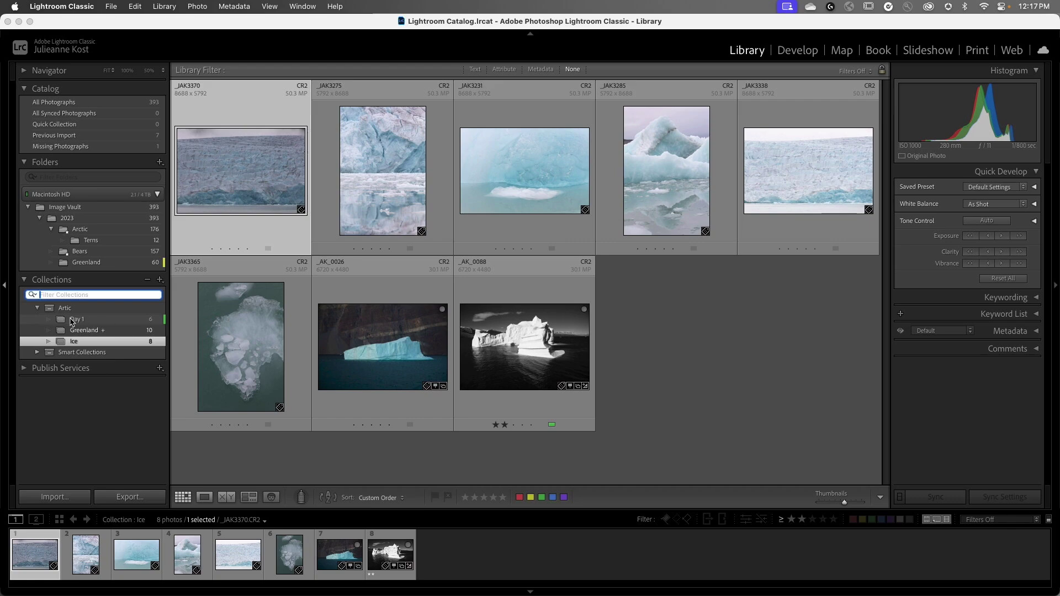
- Rename Day 1 to 'Plants and animals' and select the _JAK3285 ice photo
right_click(102, 320)
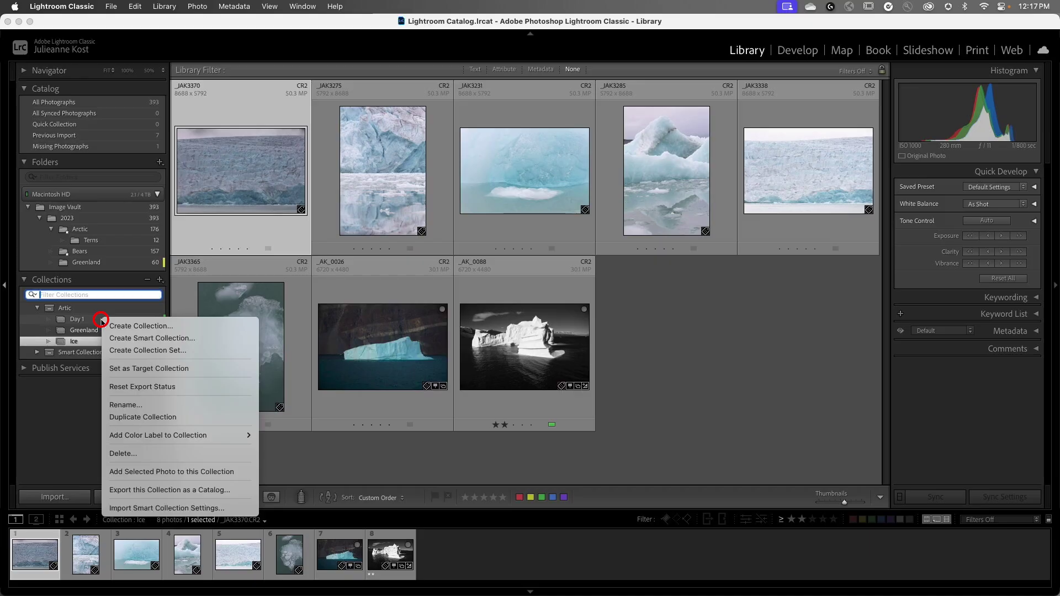
left_click(147, 406)
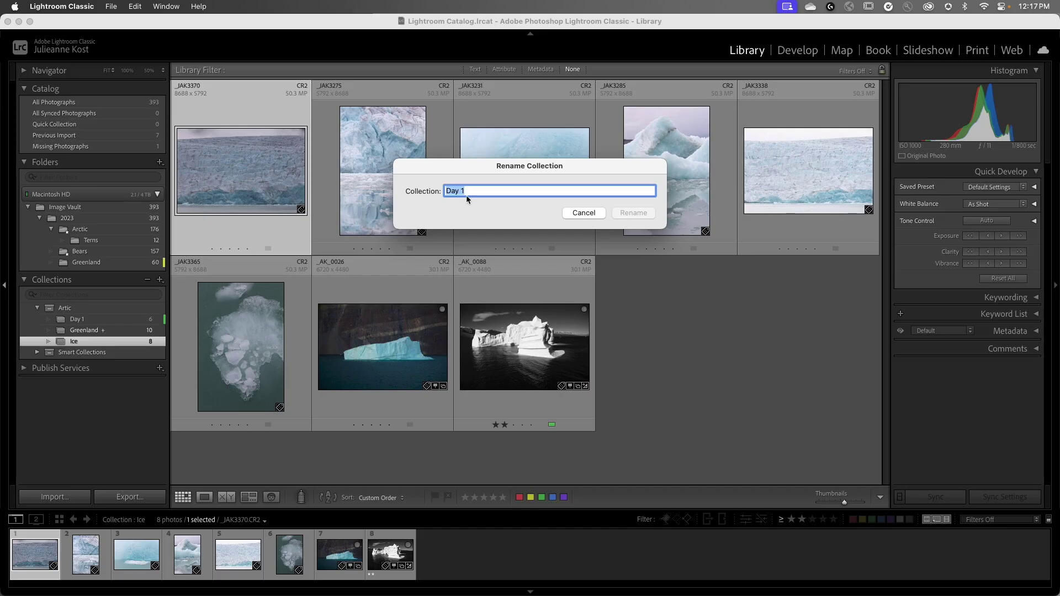
type("P")
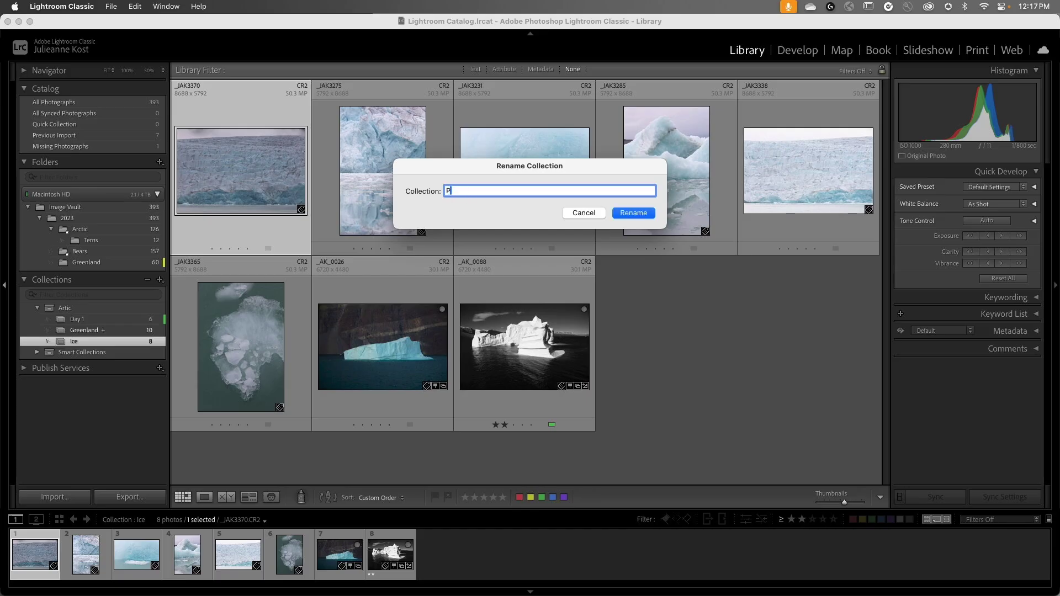
type("lants and animals")
left_click(625, 213)
left_click(625, 213)
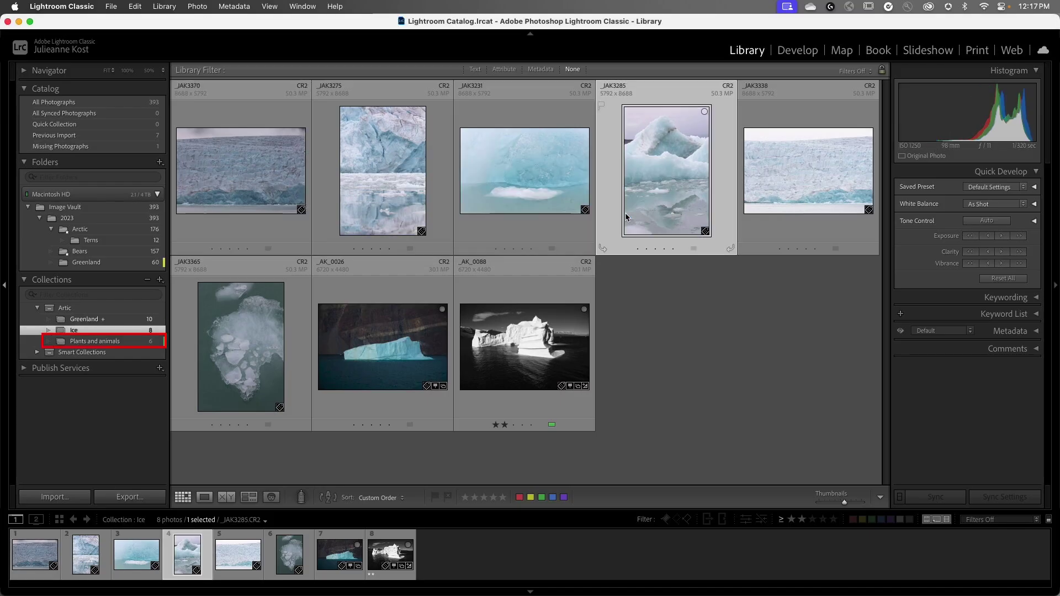